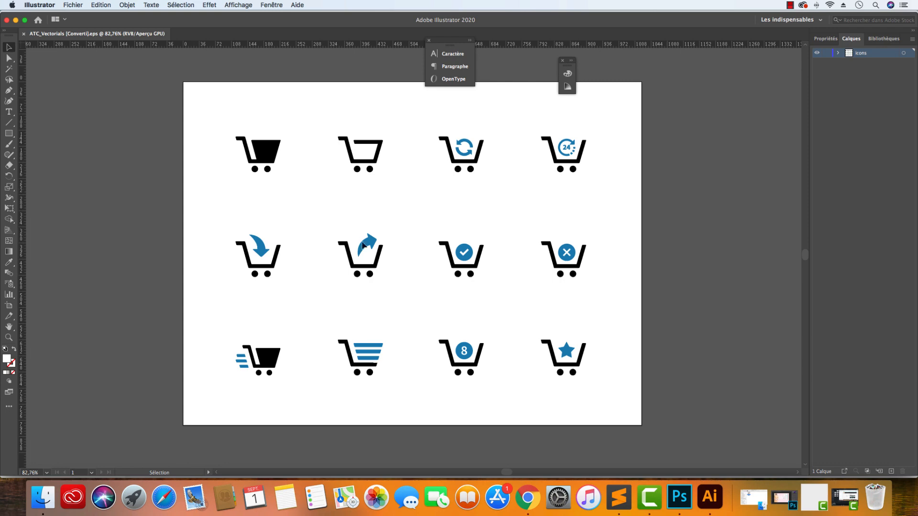
- Switch to Chrome and browse the Shutterstock results for cart icons, and view the add-to-cart button on the U-White product page
click(527, 497)
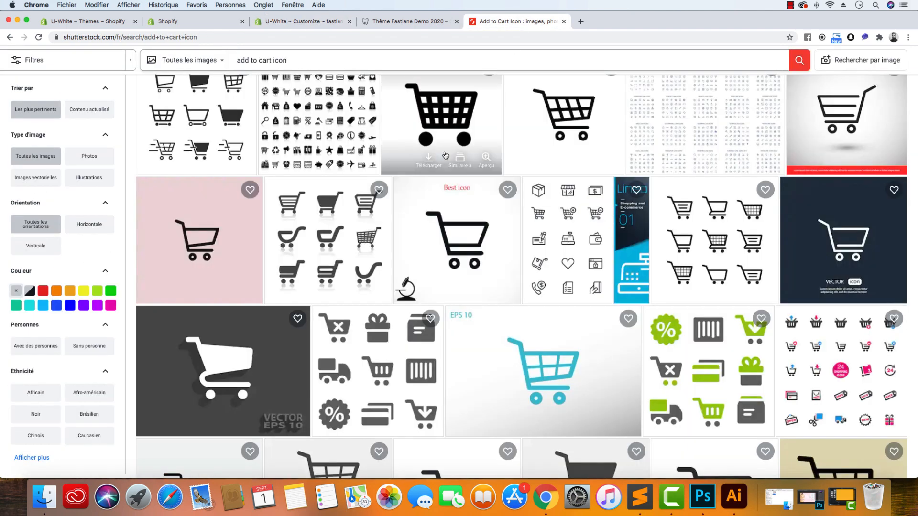
click(518, 21)
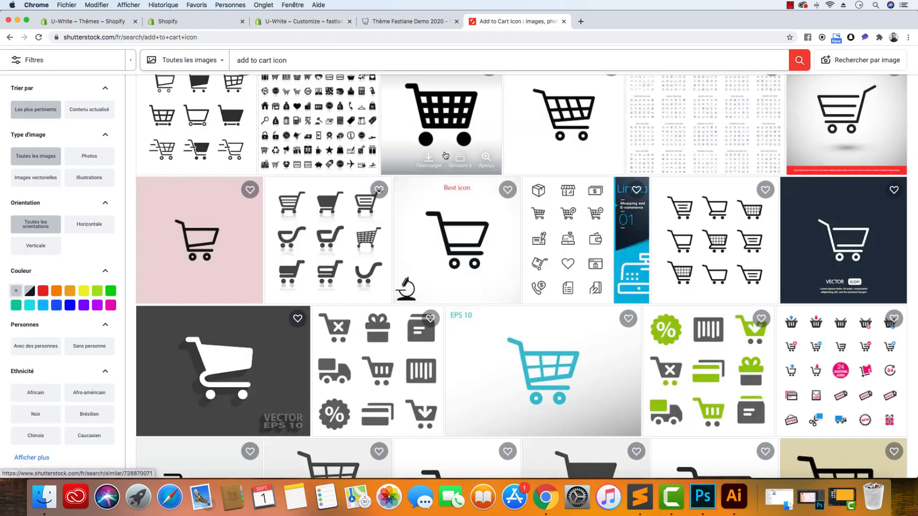
scroll(445, 156, up, 10)
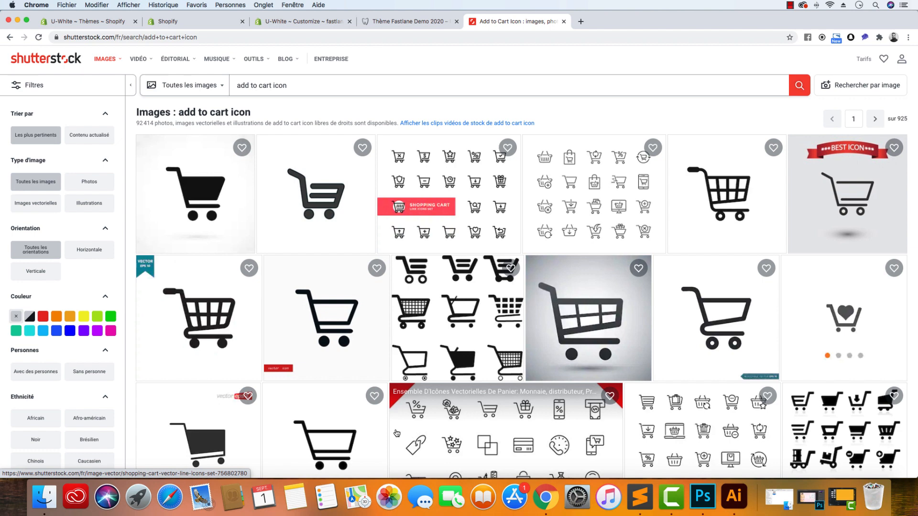
scroll(396, 433, down, 15)
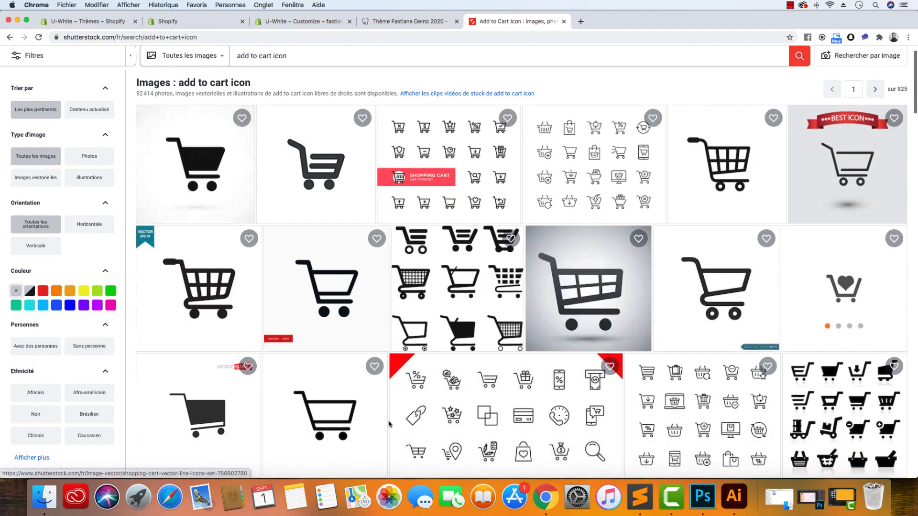
scroll(394, 425, up, 15)
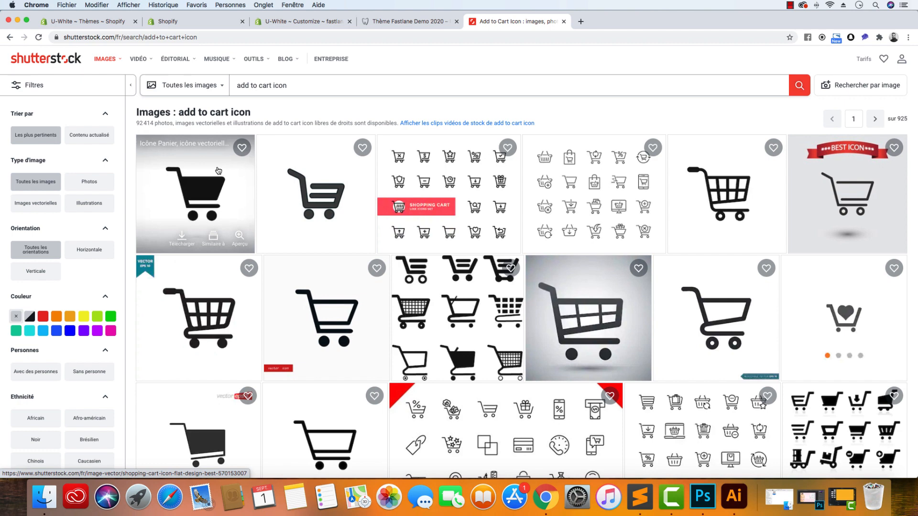
click(420, 21)
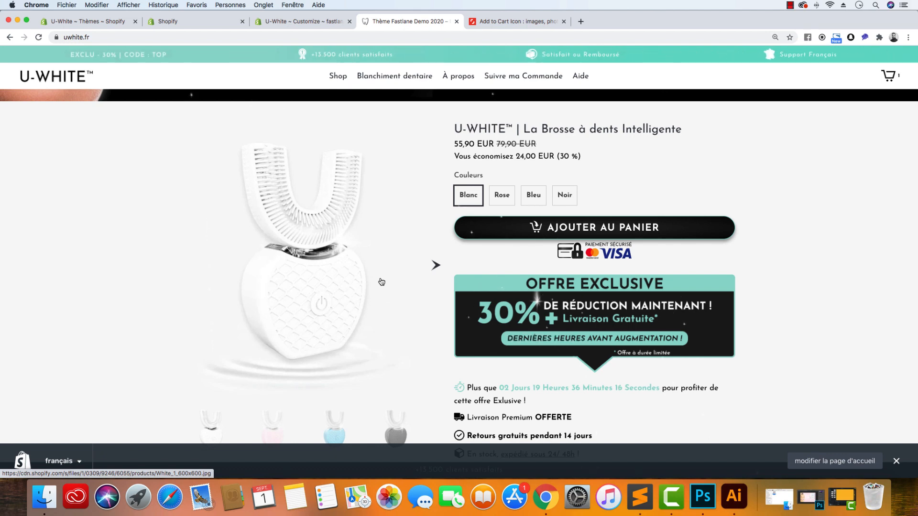
- Preview ATC_Vectorials.eps from the Add_to_Cart_Icon_Button folder in Finder, close the preview and return to Illustrator
click(720, 508)
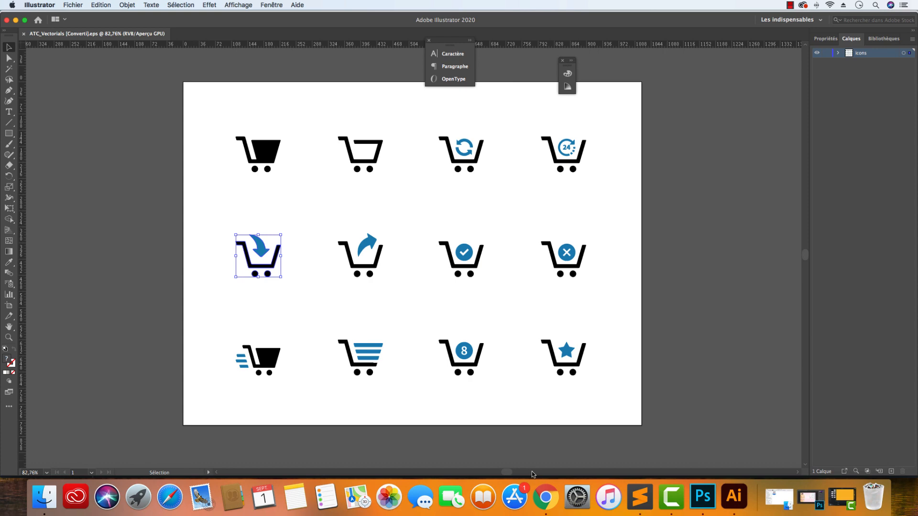
click(44, 496)
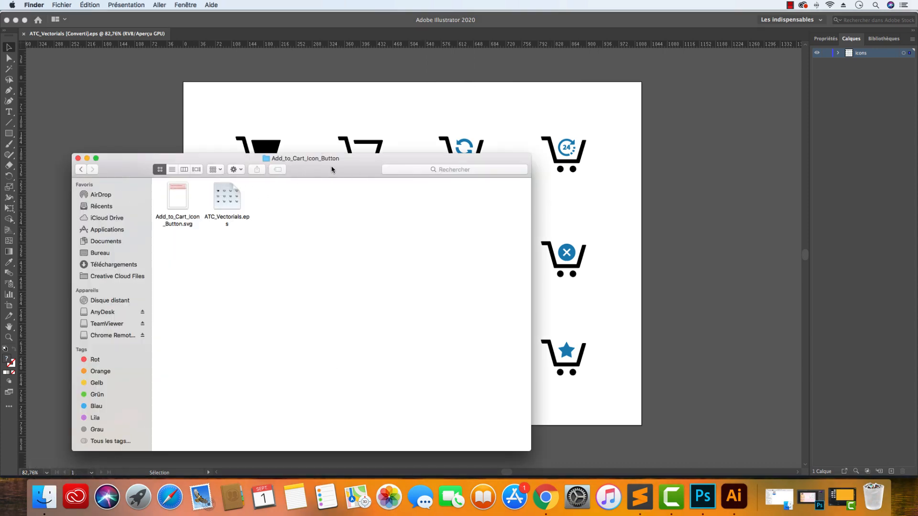
click(81, 169)
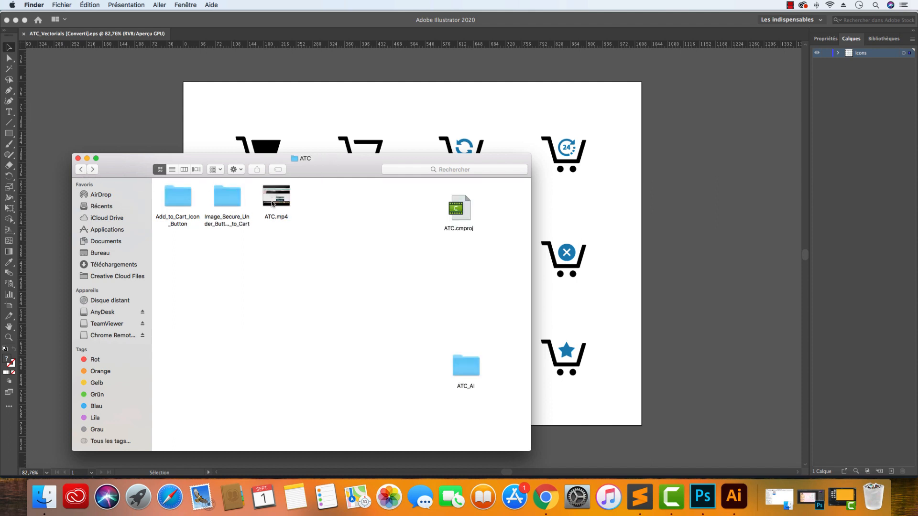
click(183, 202)
double_click(183, 202)
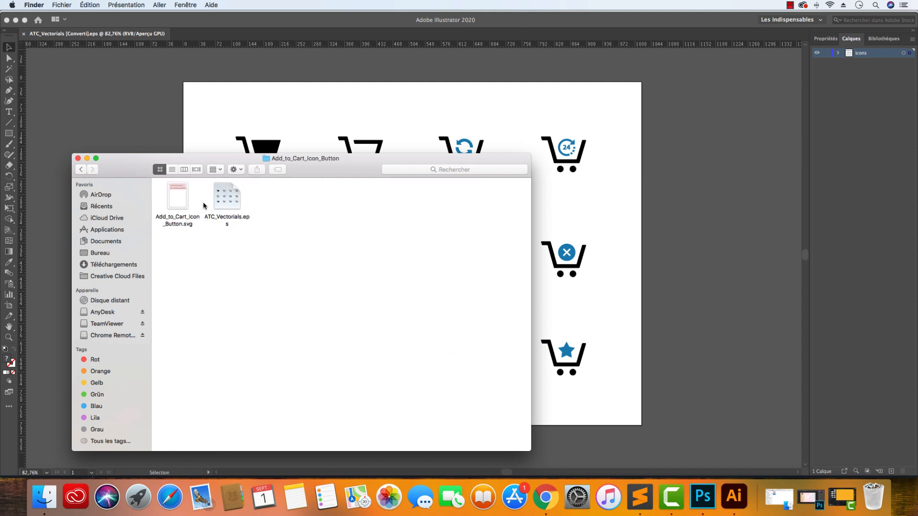
double_click(236, 208)
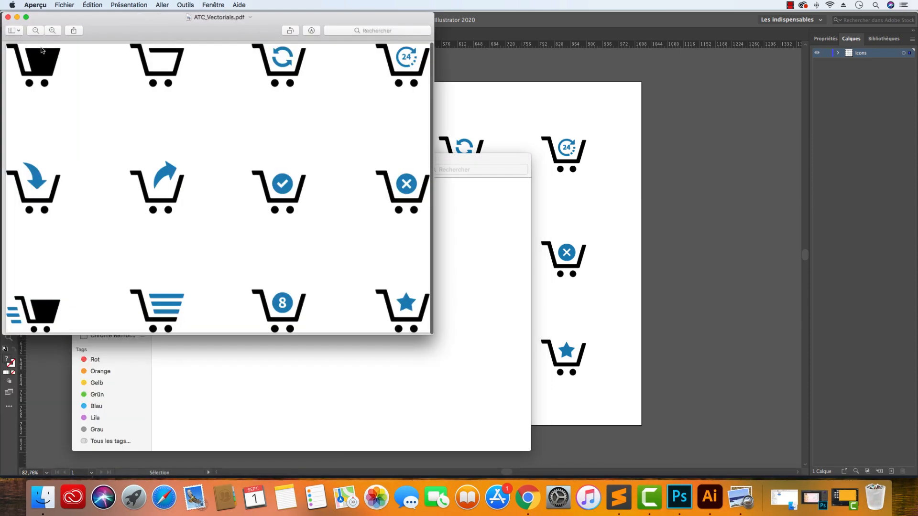
click(8, 17)
click(627, 102)
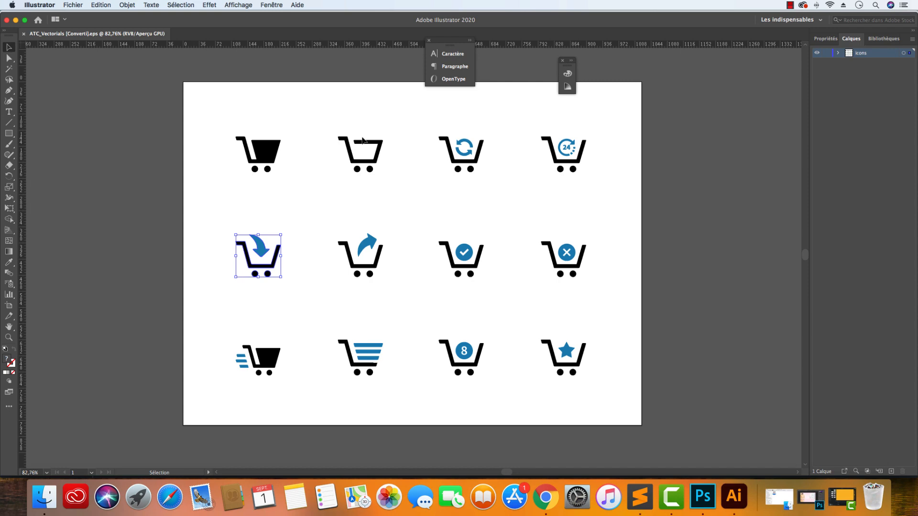
- Recolor the cart icon with the downward arrow entirely with the fill color 000000
click(203, 209)
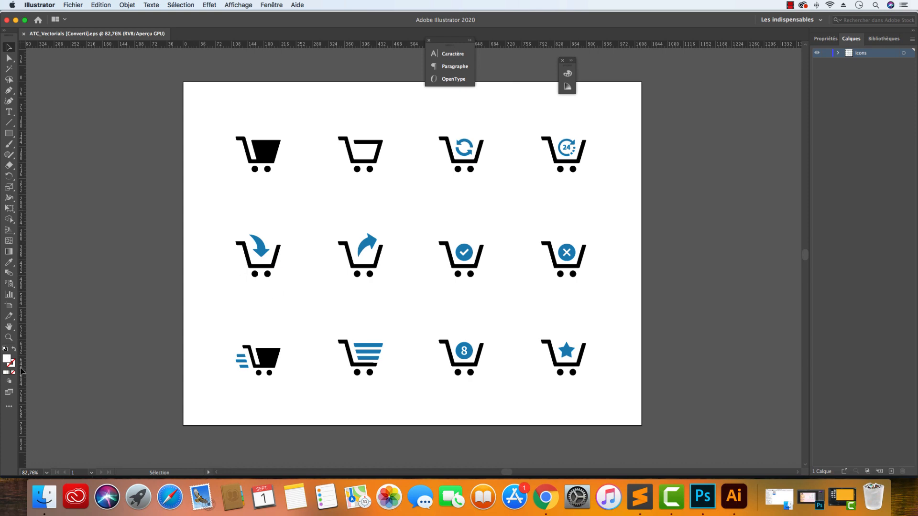
click(262, 251)
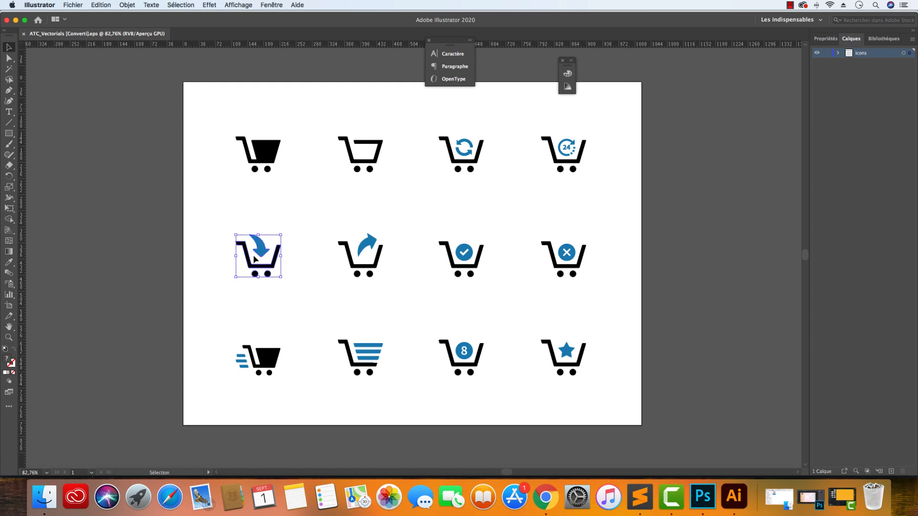
key(super+1)
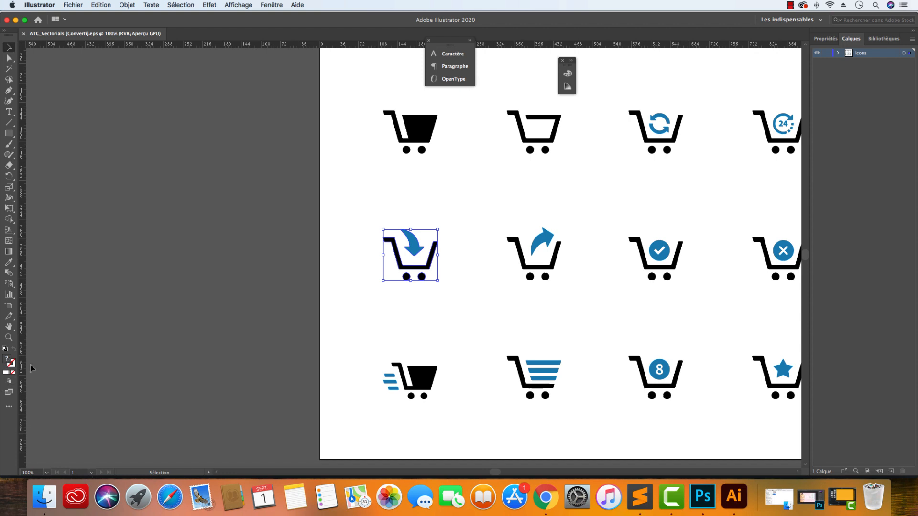
click(425, 192)
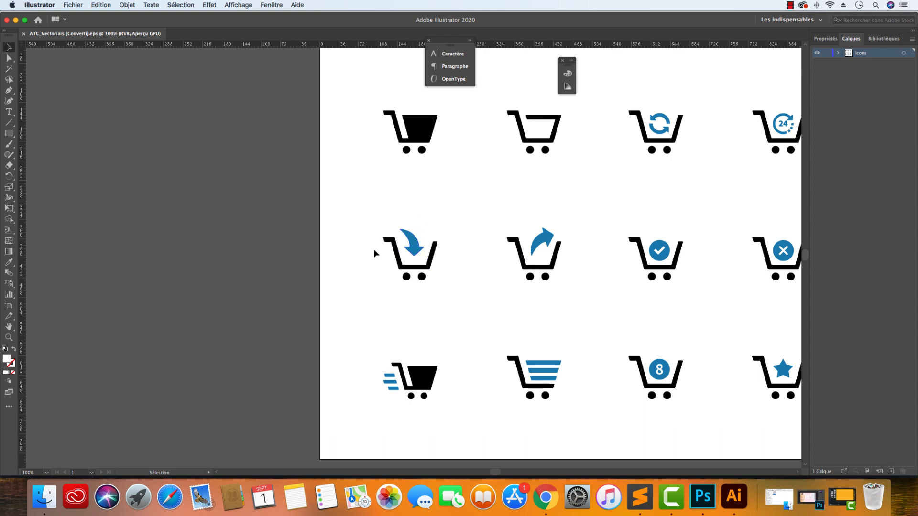
click(417, 247)
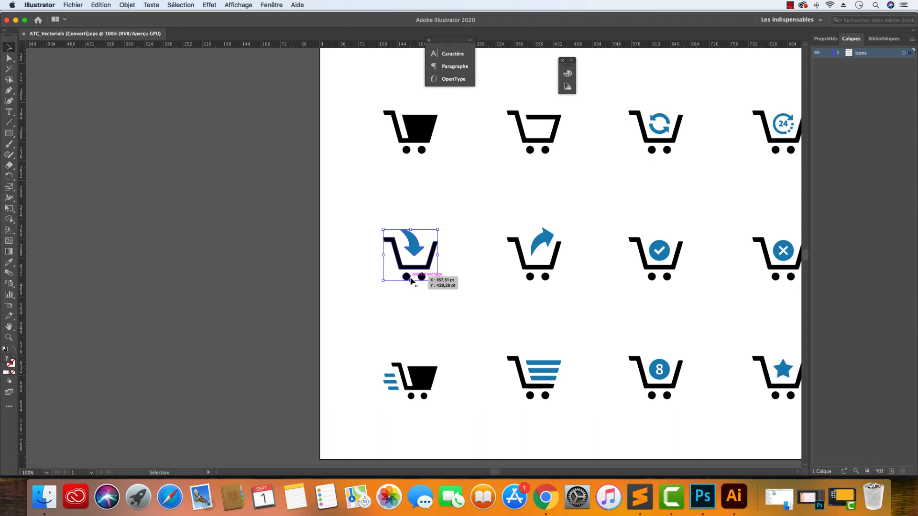
double_click(8, 361)
text(000000)
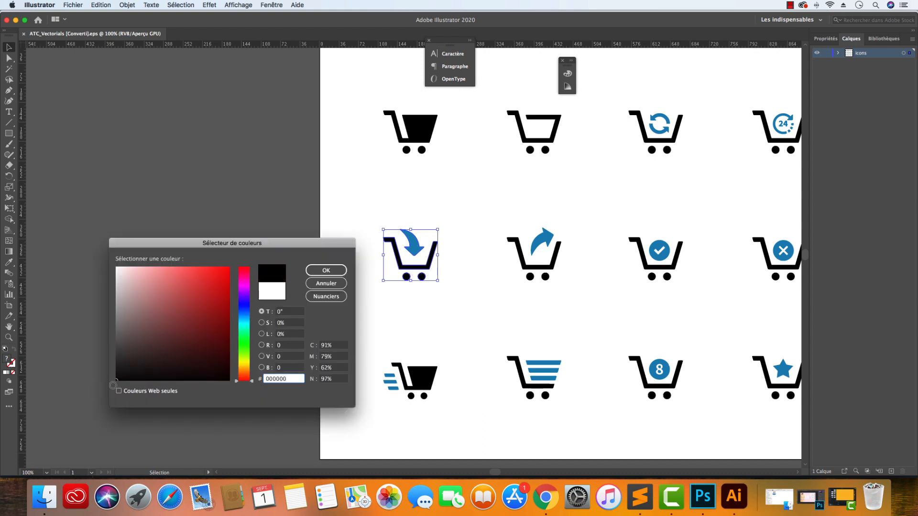
key(Return)
click(361, 348)
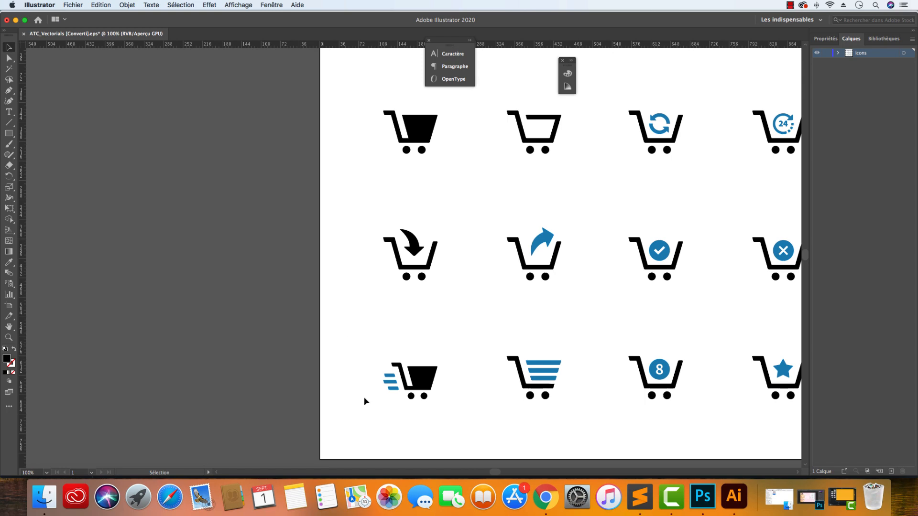
- Switch to Chrome and examine the product page's add-to-cart button in the Shopify theme editor, checking the mobile and desktop previews
click(545, 497)
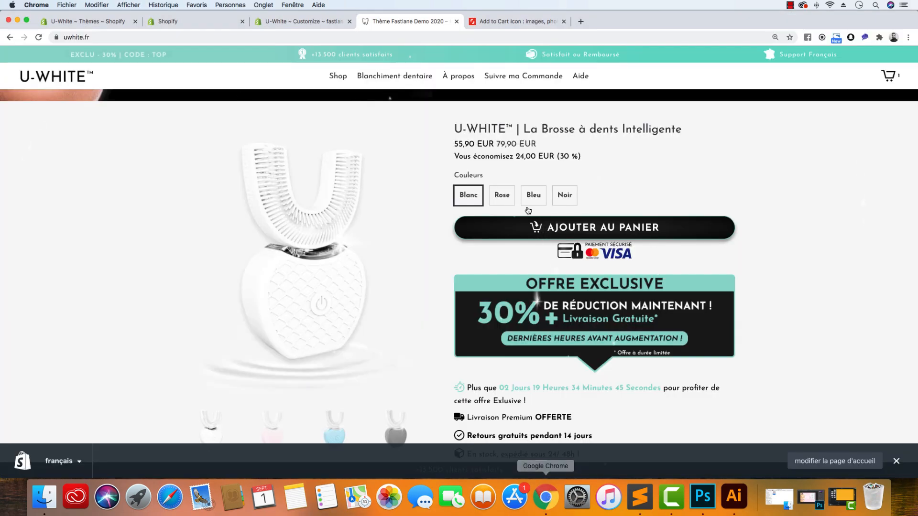
click(526, 21)
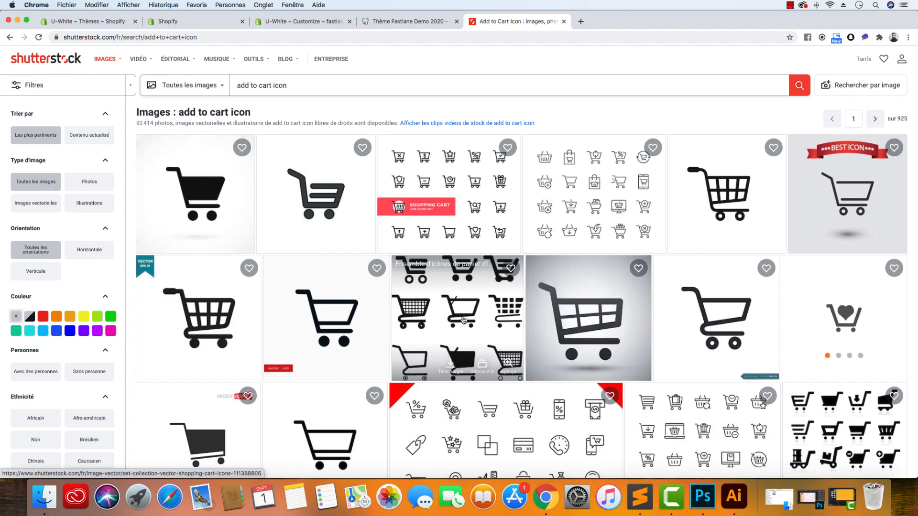
mouse_move(215, 67)
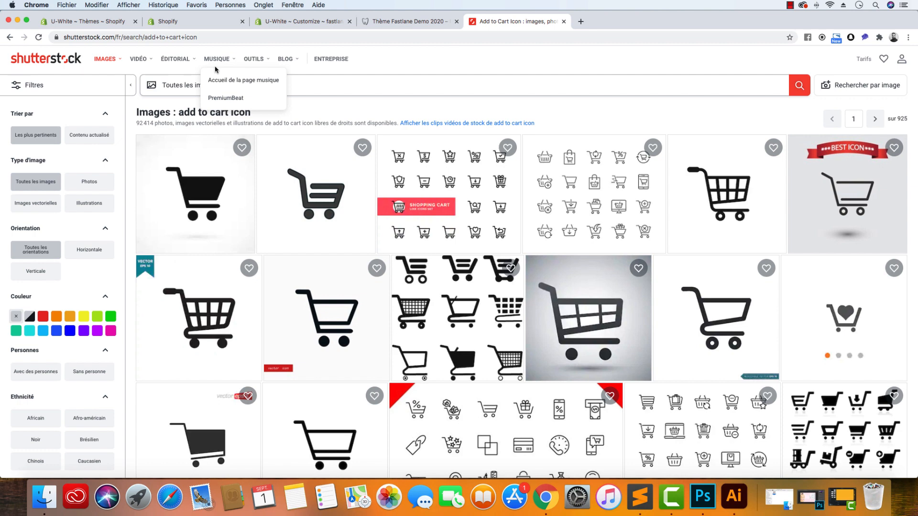
click(192, 21)
click(287, 21)
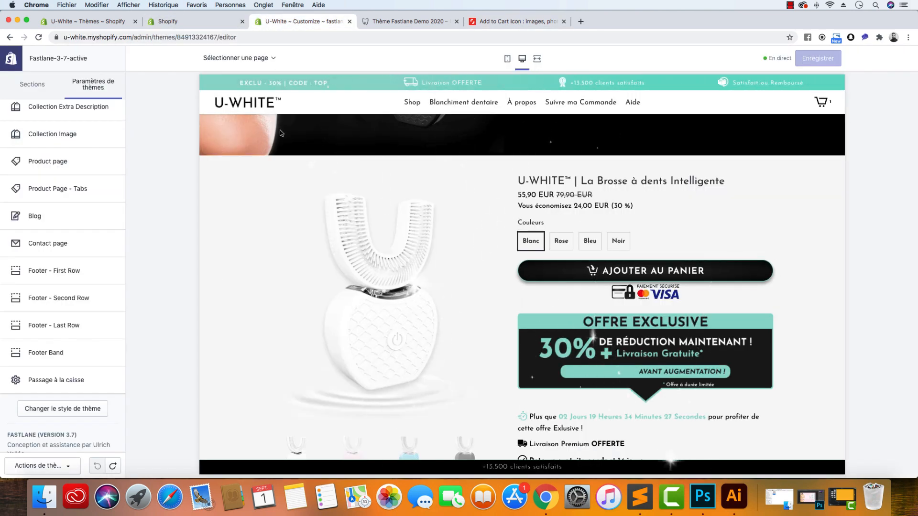
click(507, 58)
scroll(565, 276, up, 1)
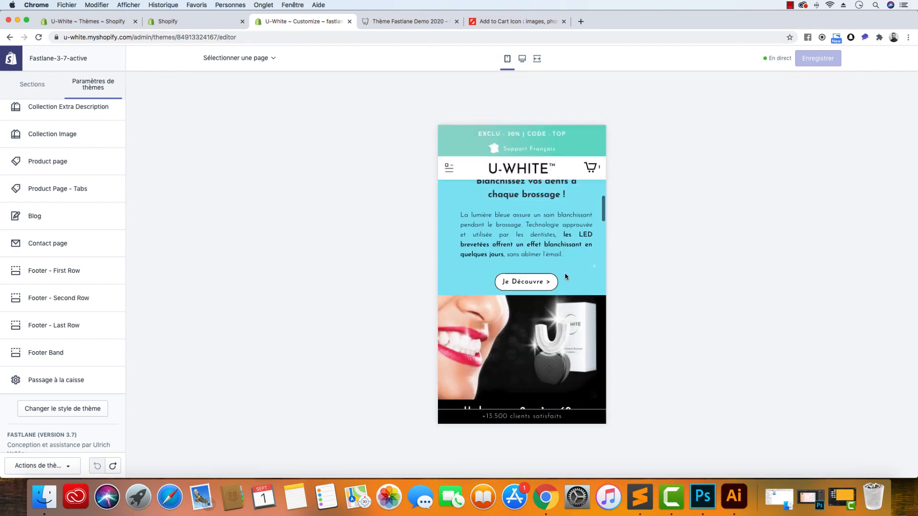
click(523, 59)
scroll(595, 269, down, 10)
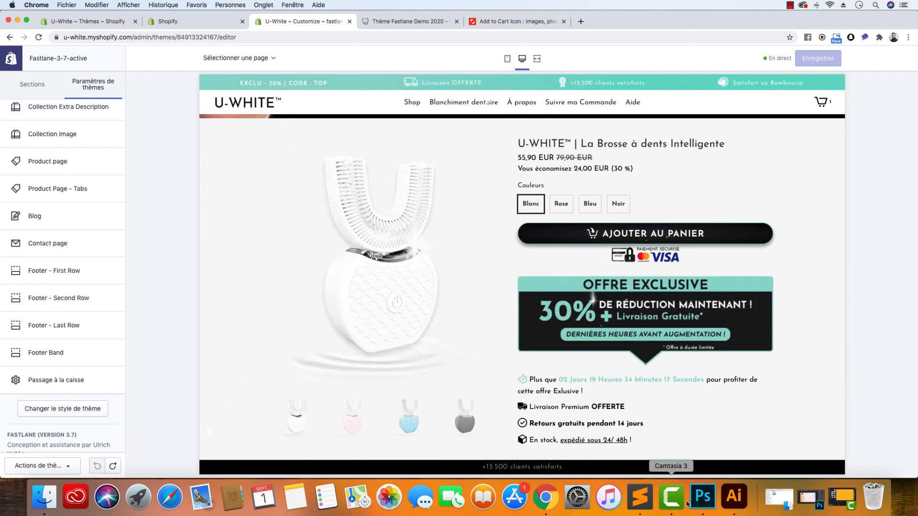
- Switch to Illustrator and create a new Web document 300 px wide and 300 px high
click(734, 497)
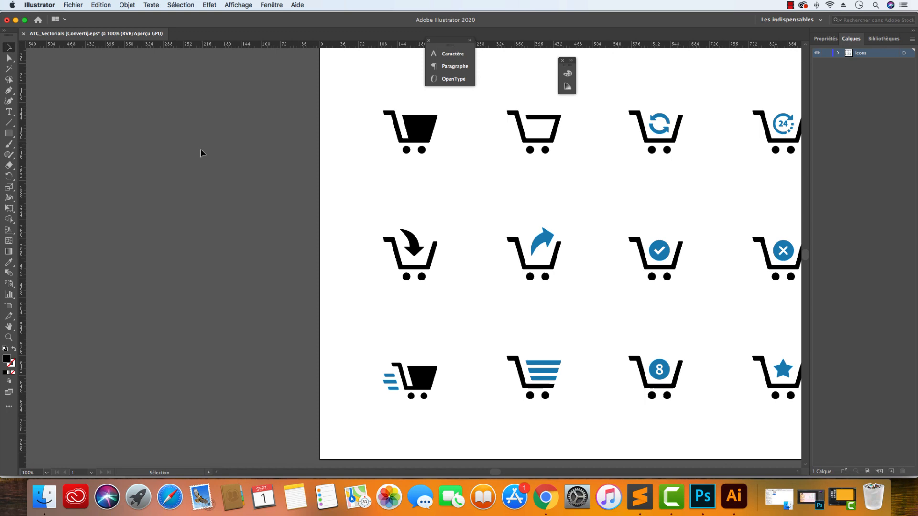
click(71, 6)
click(85, 17)
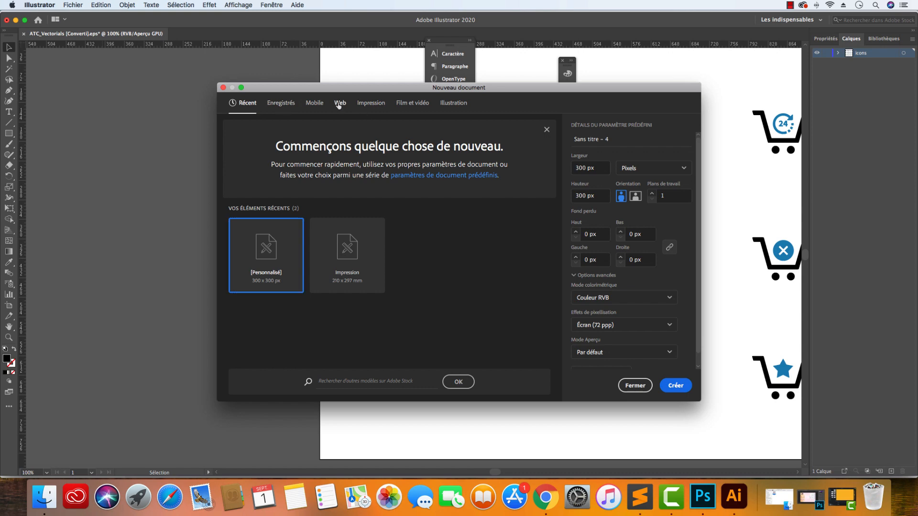
click(339, 104)
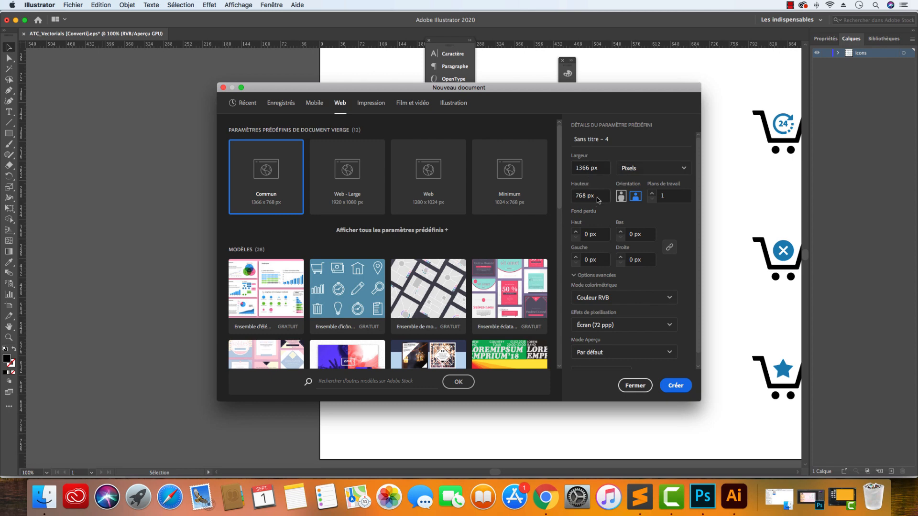
drag(592, 169, 571, 169)
text(300)
drag(588, 199, 571, 198)
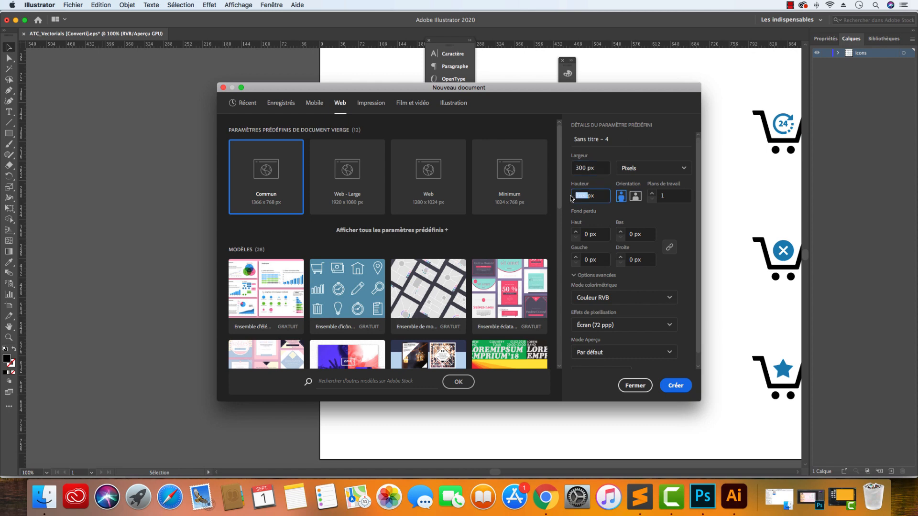
text(300)
click(674, 388)
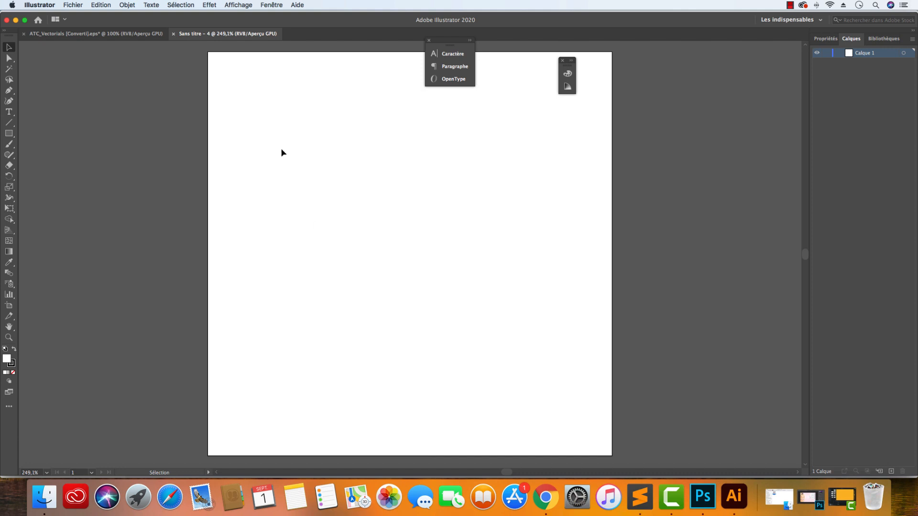
- Copy the black cart icon with the downward arrow from ATC_Vectorials into the new blank document
click(96, 33)
drag(370, 215, 459, 303)
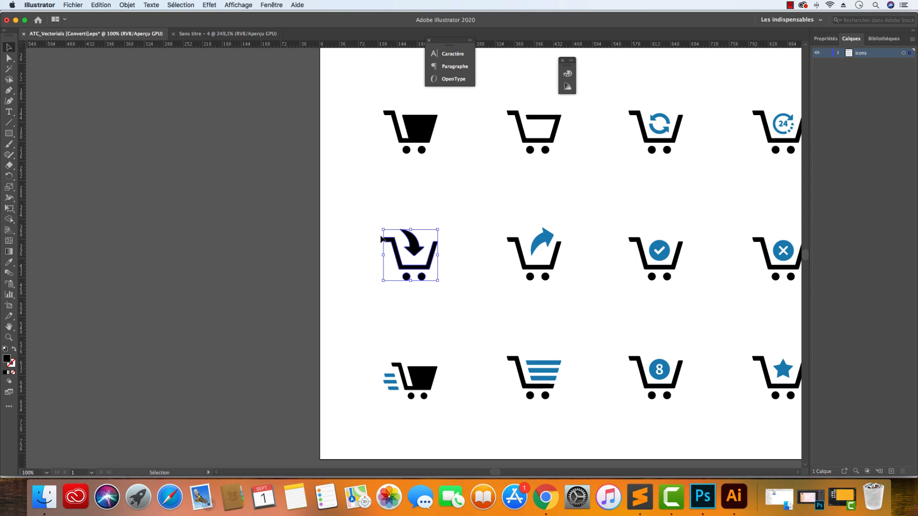
click(434, 312)
drag(368, 214, 466, 311)
drag(413, 250, 389, 253)
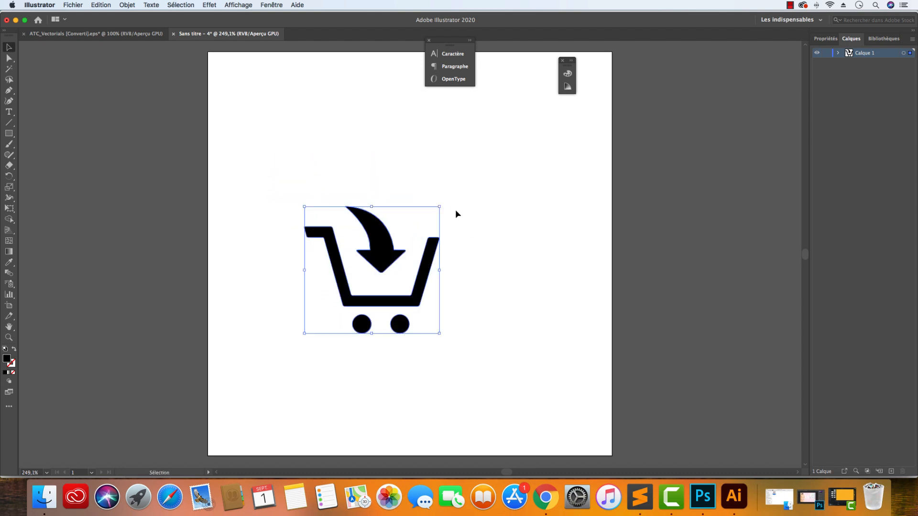
- Scale the cart icon up proportionally to span the artboard's width and nudge it up to the top edge
drag(439, 207, 652, 56)
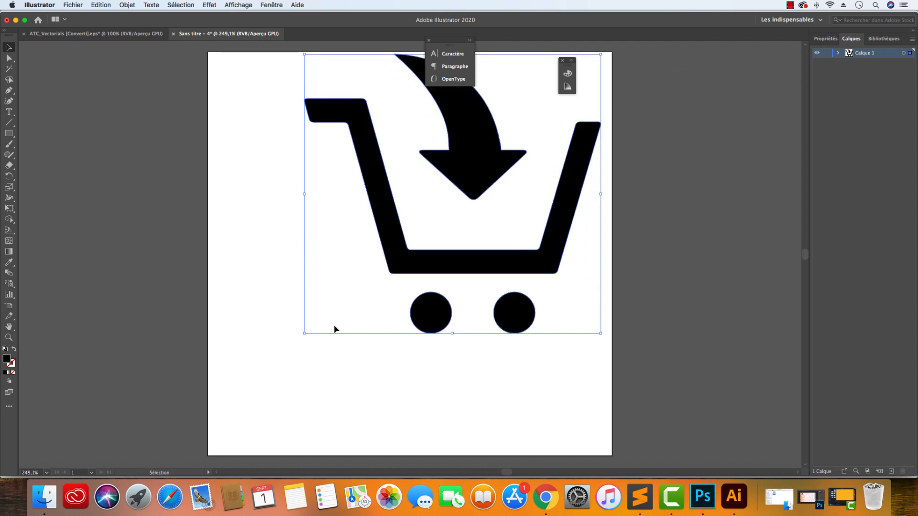
drag(305, 333, 213, 433)
drag(601, 424, 609, 436)
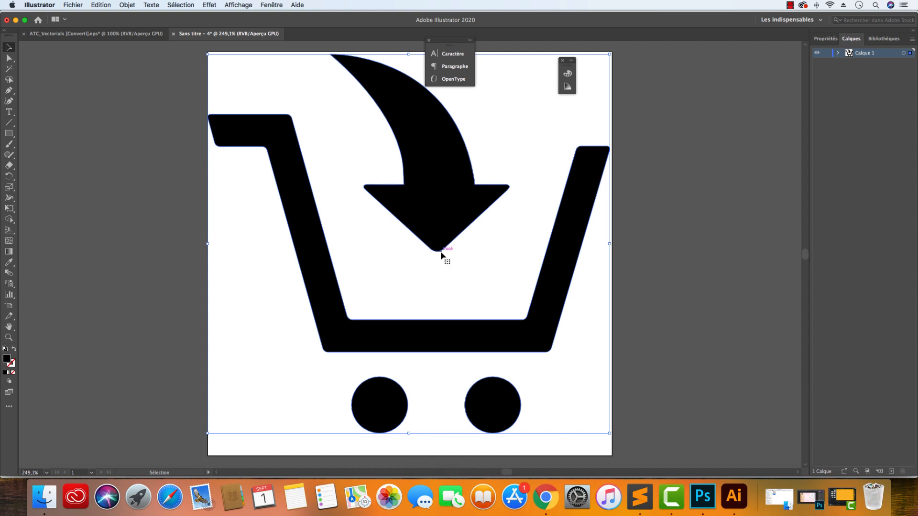
key(Up)
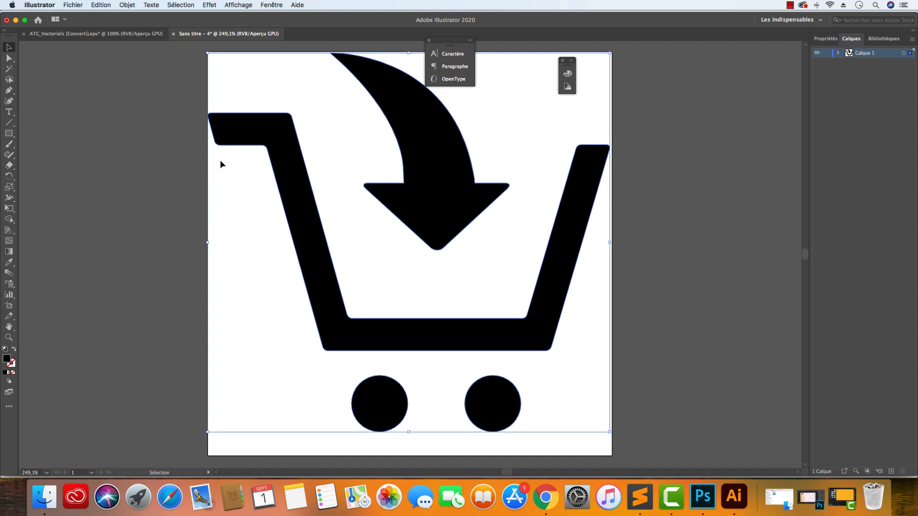
- Examine up close how the cart icon's edges sit against the artboard, from the arrow's tip down to the wheels
key(super+plus)
key(super+plus)
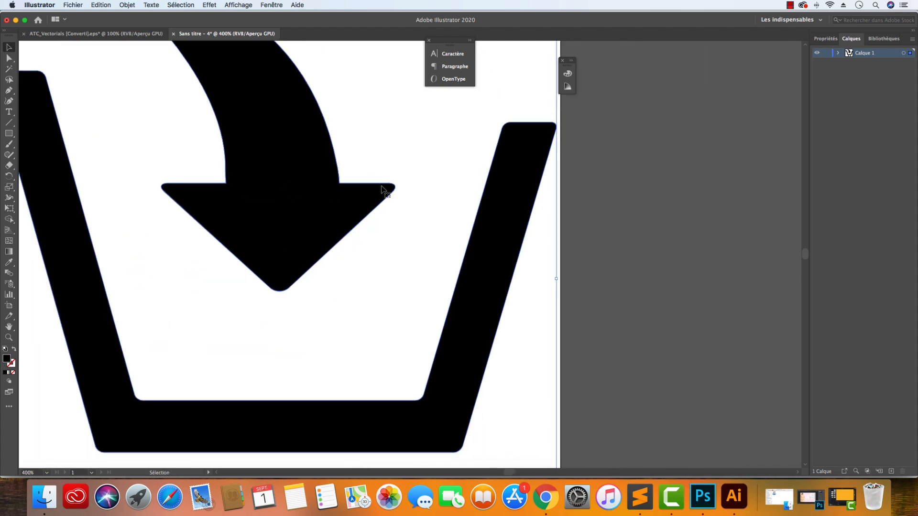
click(336, 229)
key(a)
key(super+minus)
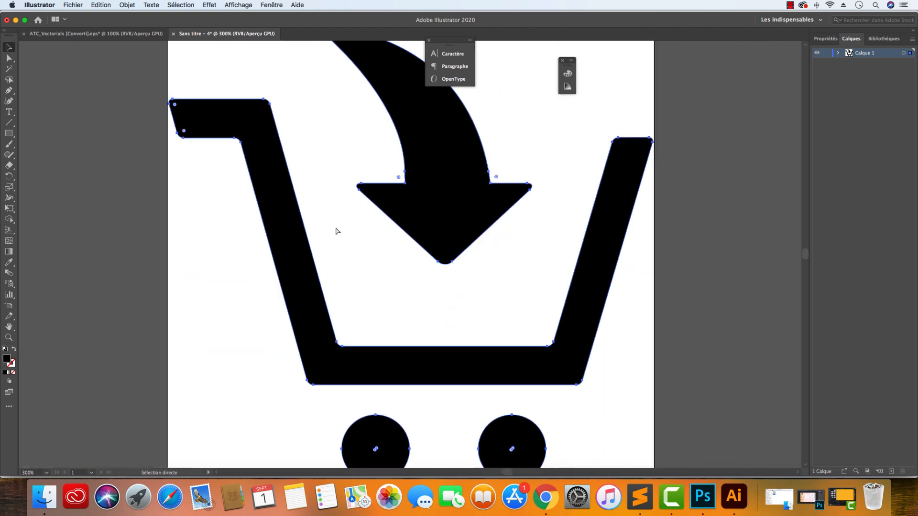
key(v)
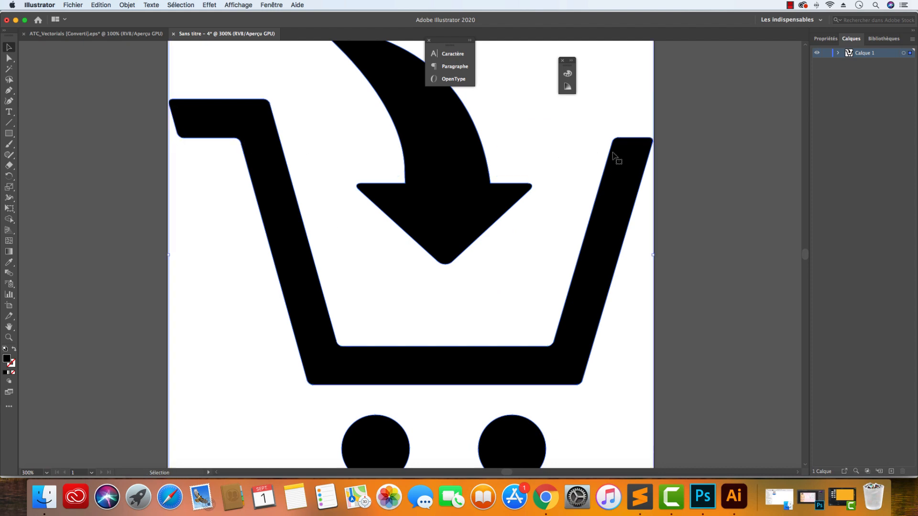
scroll(600, 160, down, 2)
scroll(599, 159, up, 5)
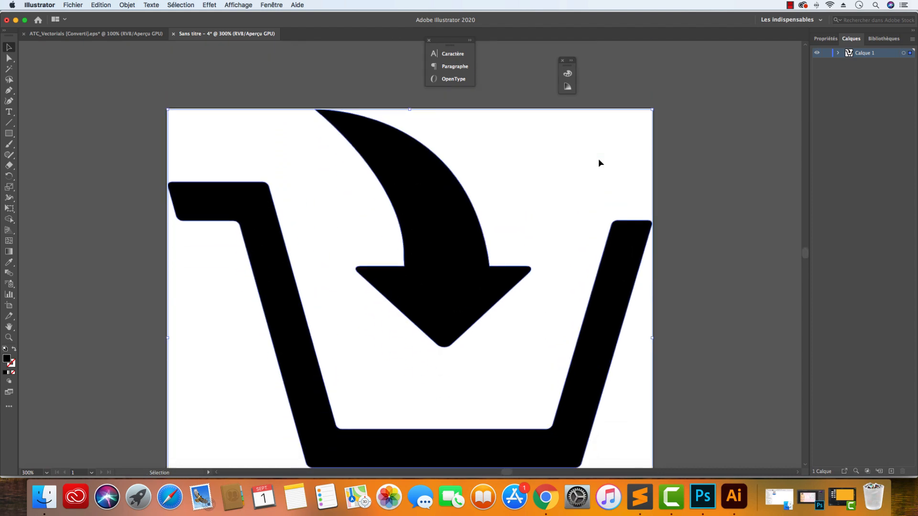
scroll(599, 163, down, 10)
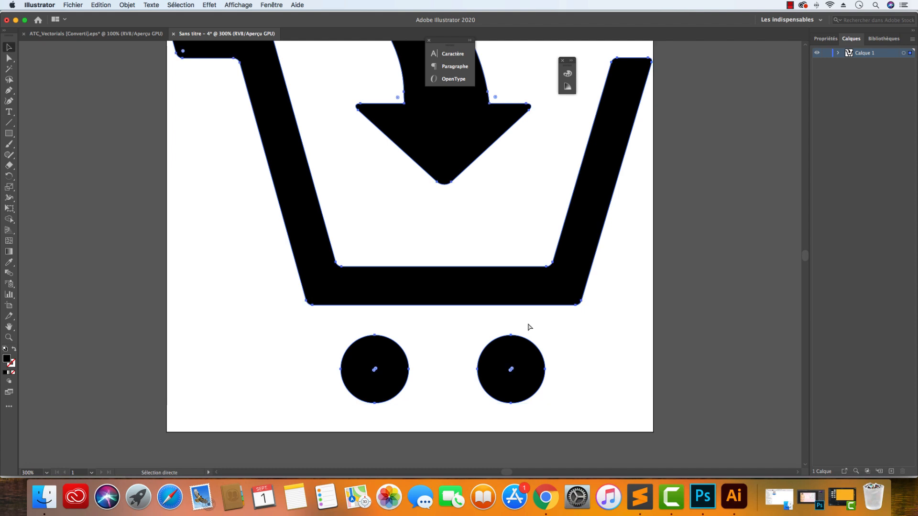
- Shorten the artboard from below to just under the cart's wheels, making it 300 x 283 px
key(super+equal)
scroll(528, 326, down, 6)
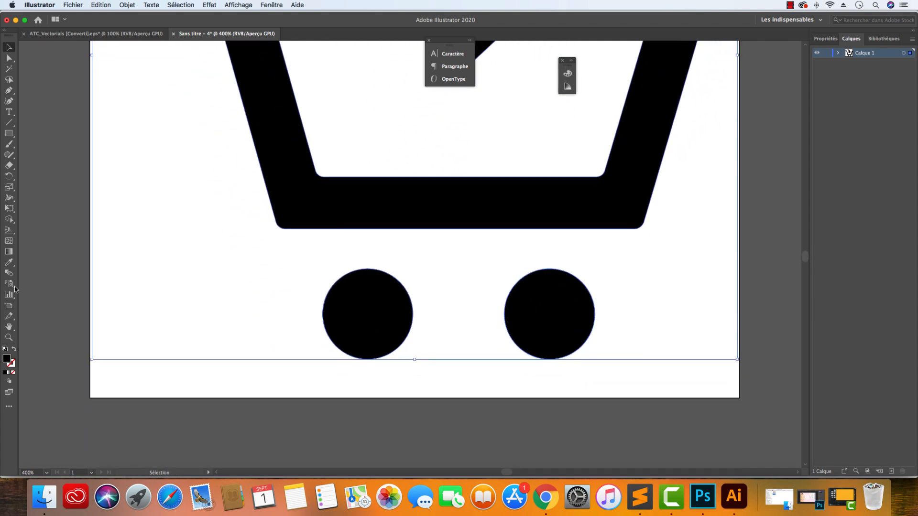
click(11, 309)
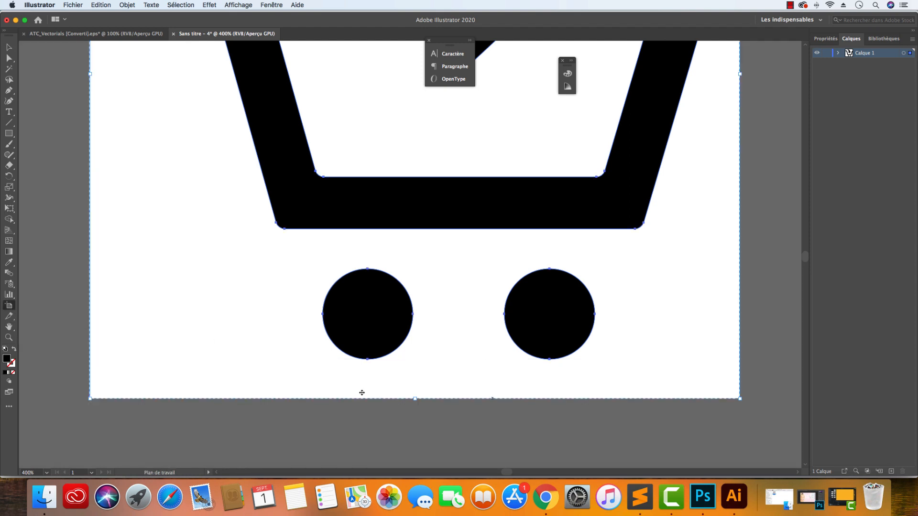
drag(415, 398, 422, 362)
key(Return)
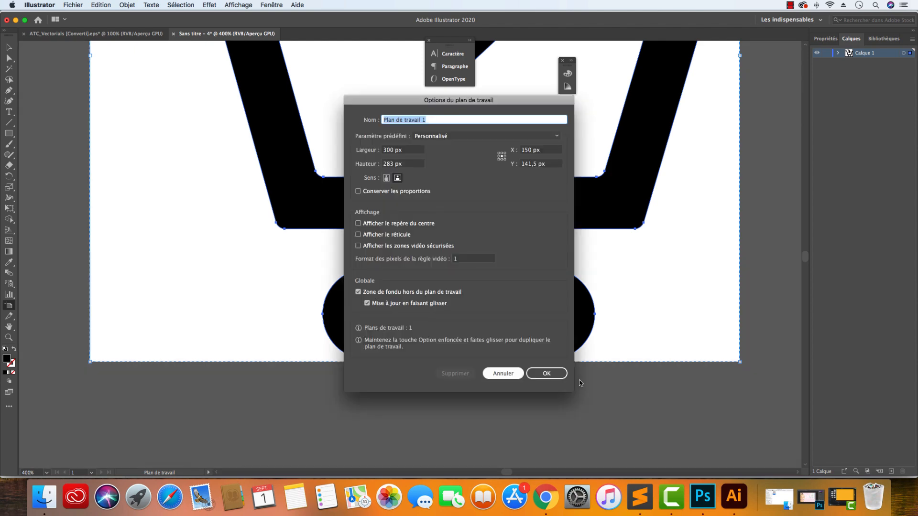
click(560, 375)
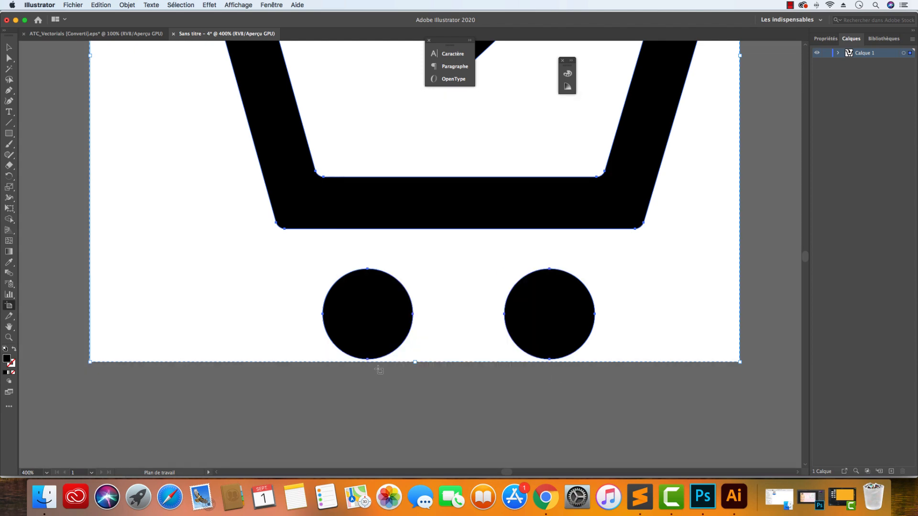
key(super+minus)
key(super+minus)
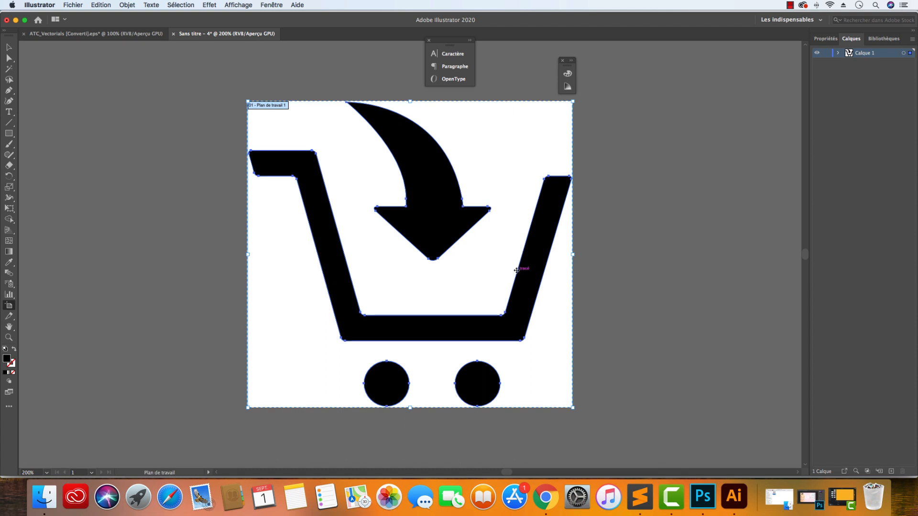
- Rename the icon's layer as iconaddtocart
double_click(865, 54)
text(icon)
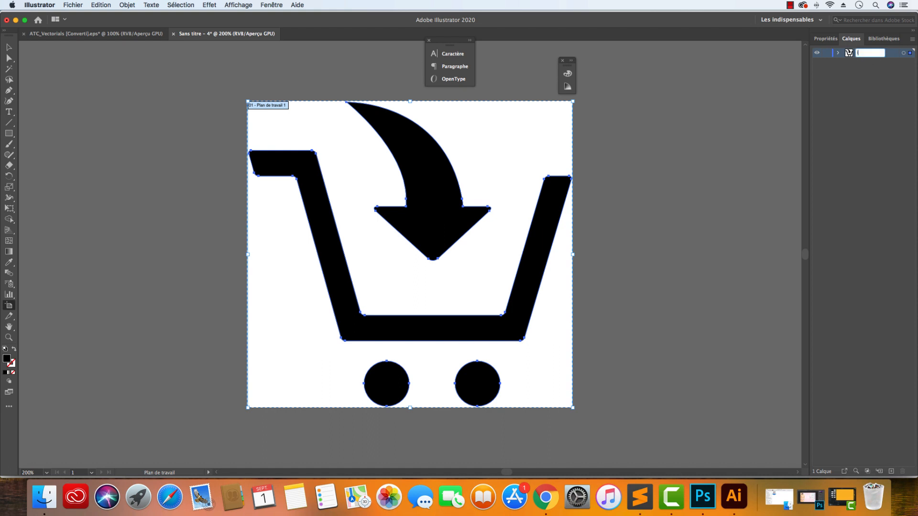
text(addto)
text(cart)
key(Return)
- Save a copy of the icon in SVG format as iconaddtocart.svg in the Add_to_Cart_Icon_Button folder, accepting the SVG 1.1 profile options
click(75, 7)
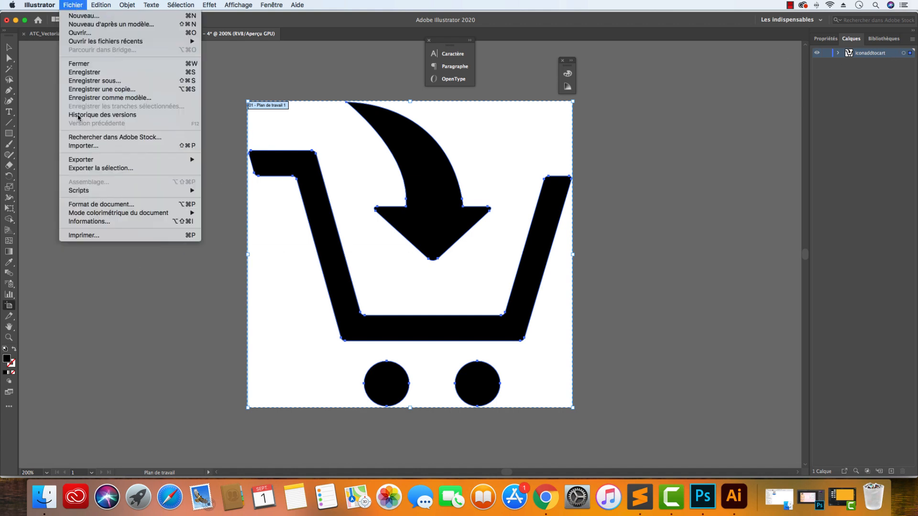
mouse_move(109, 164)
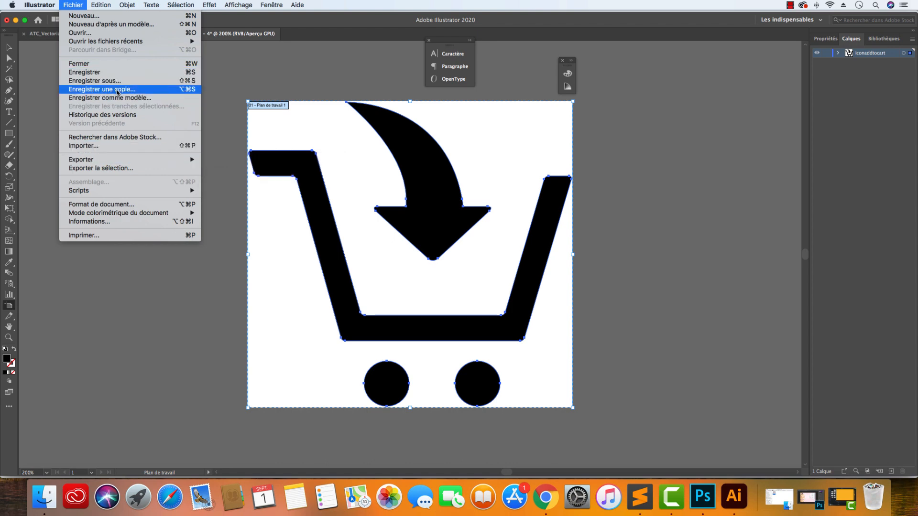
click(117, 90)
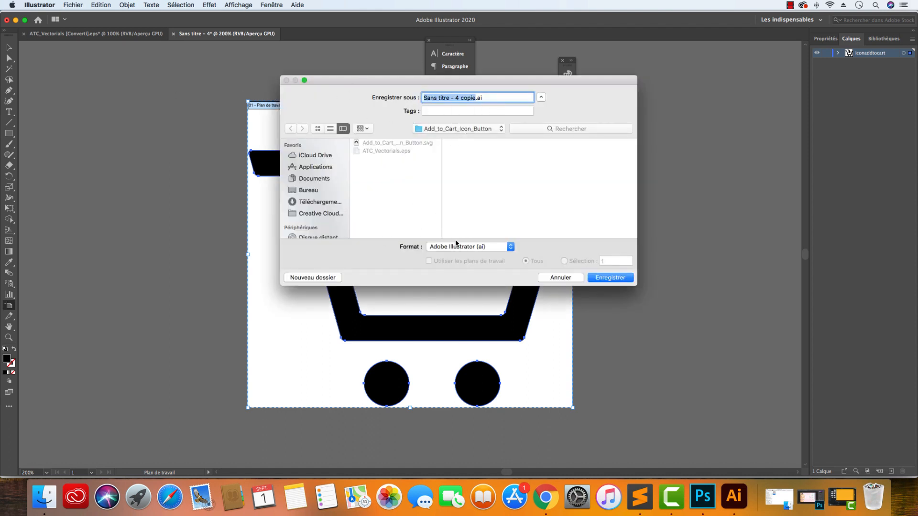
click(494, 247)
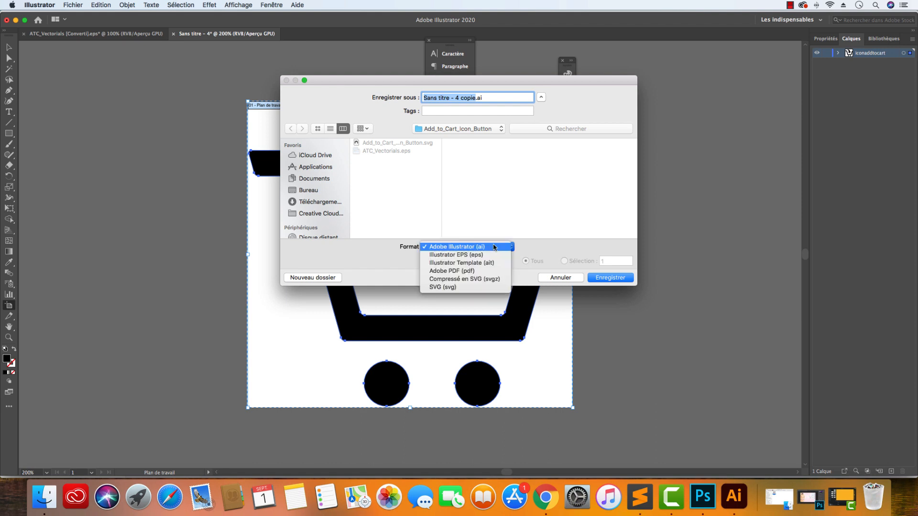
click(478, 287)
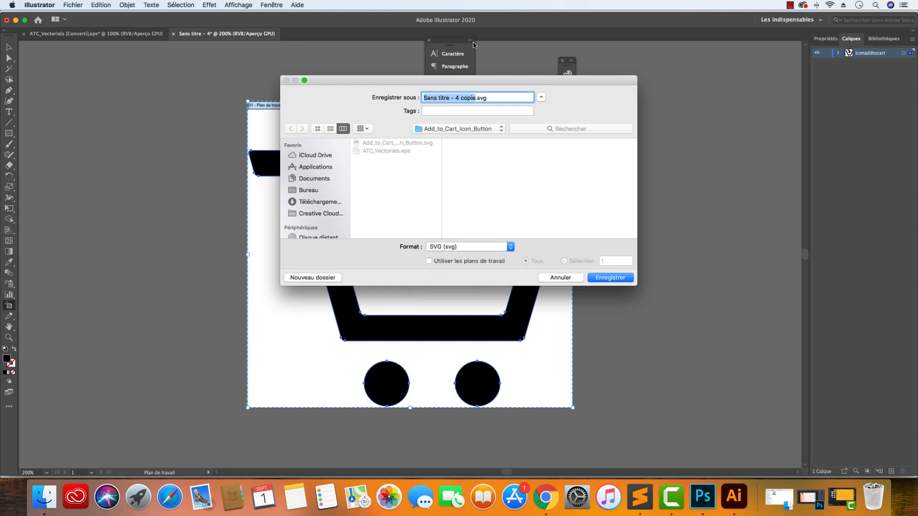
text(iconaddtocar)
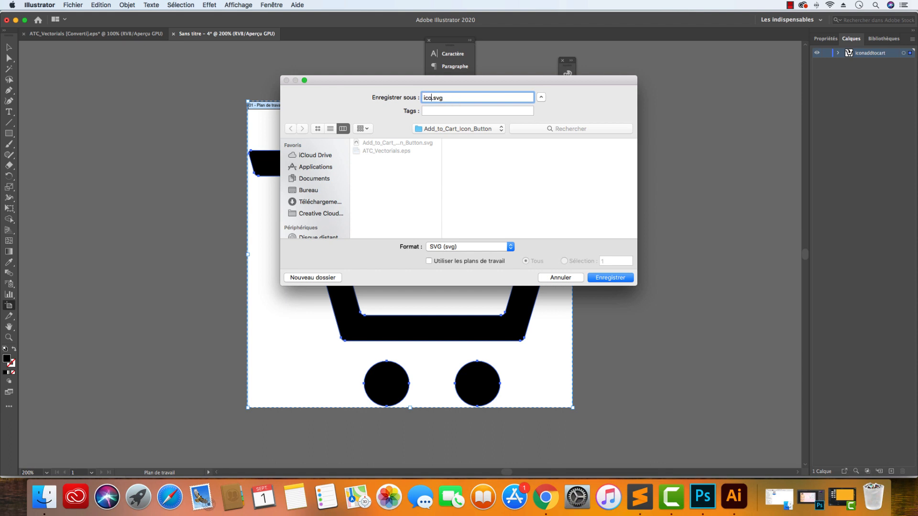
text(t)
click(611, 277)
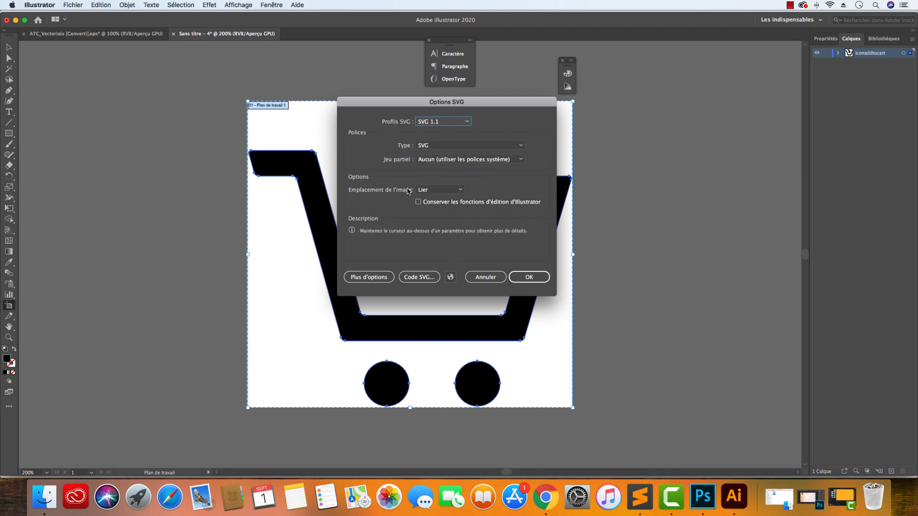
click(543, 279)
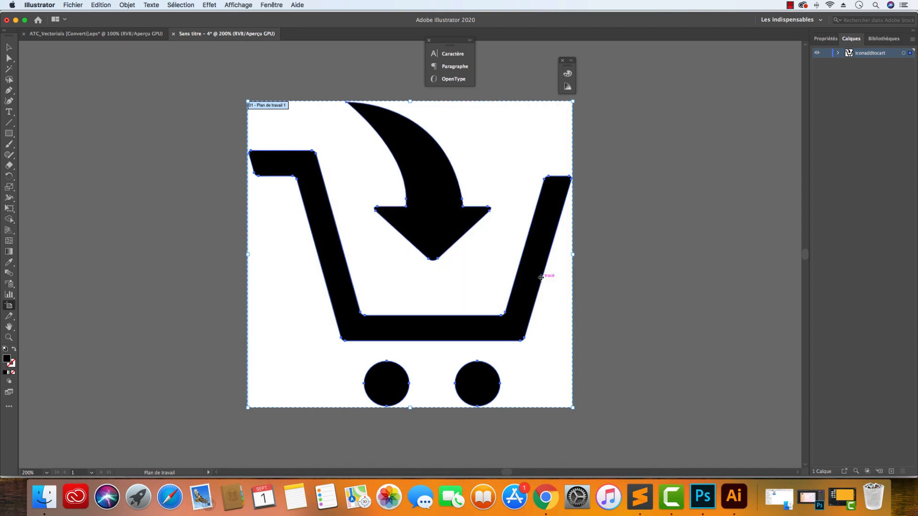
- Set iconaddtocart.svg apart from the other files in Finder, and compare the ATC_Vectorials document with the new icon document in Illustrator
click(53, 495)
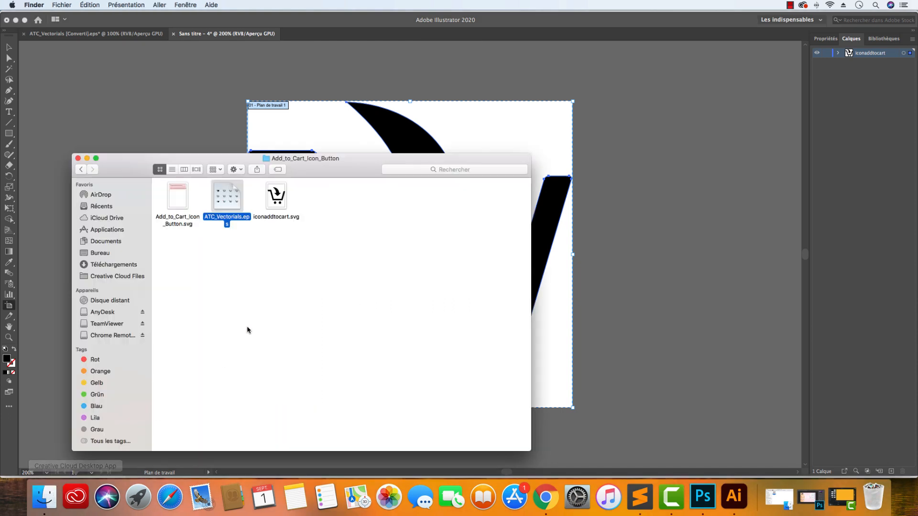
drag(282, 206, 331, 223)
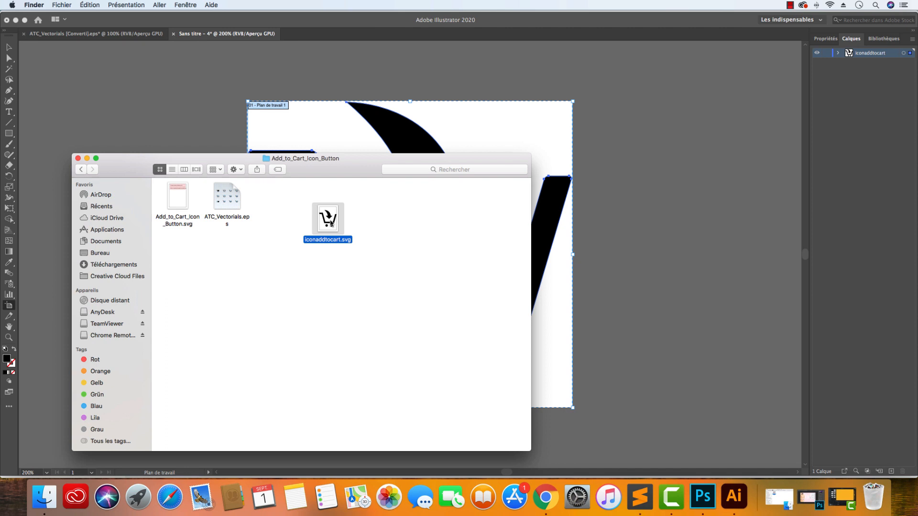
click(81, 33)
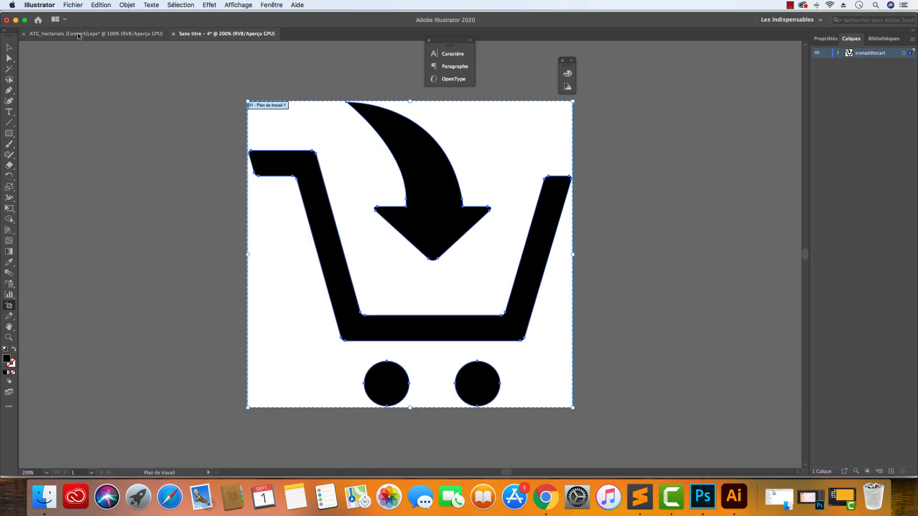
click(79, 35)
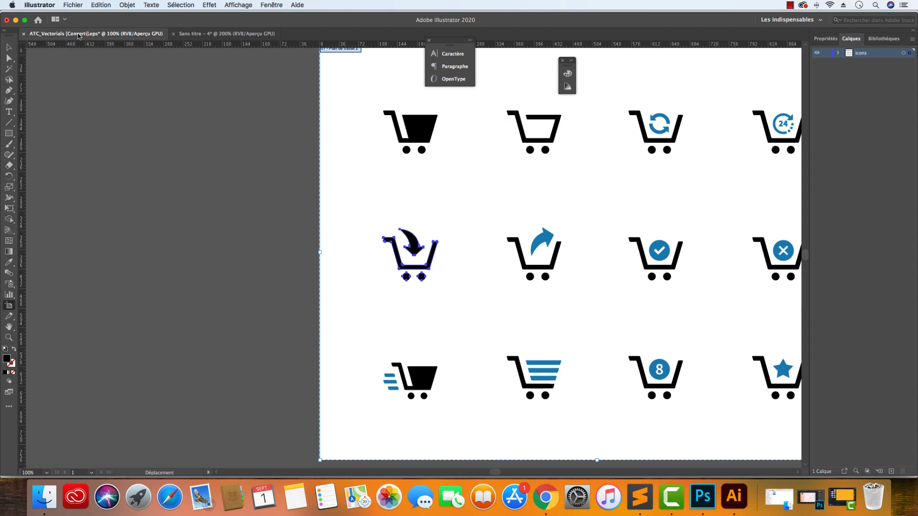
click(224, 33)
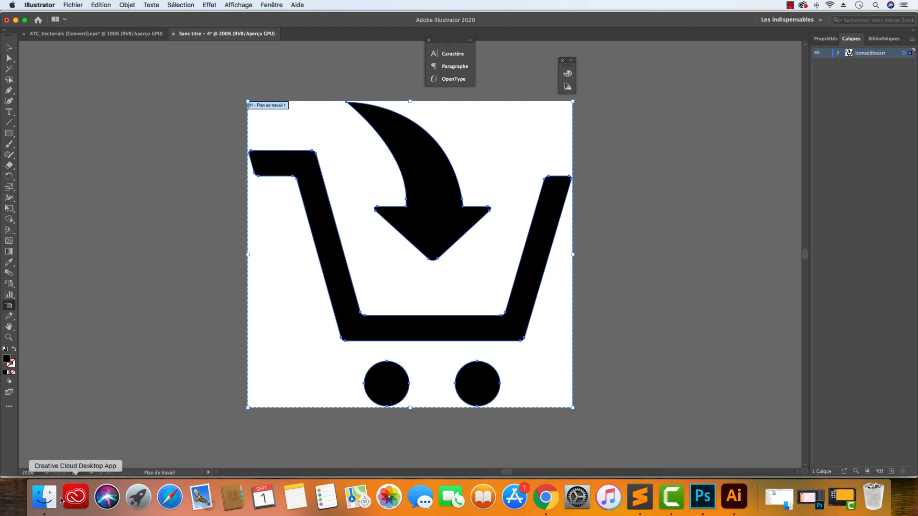
- Switch to Finder and open iconaddtocart.svg in Sublime Text
click(39, 501)
click(365, 258)
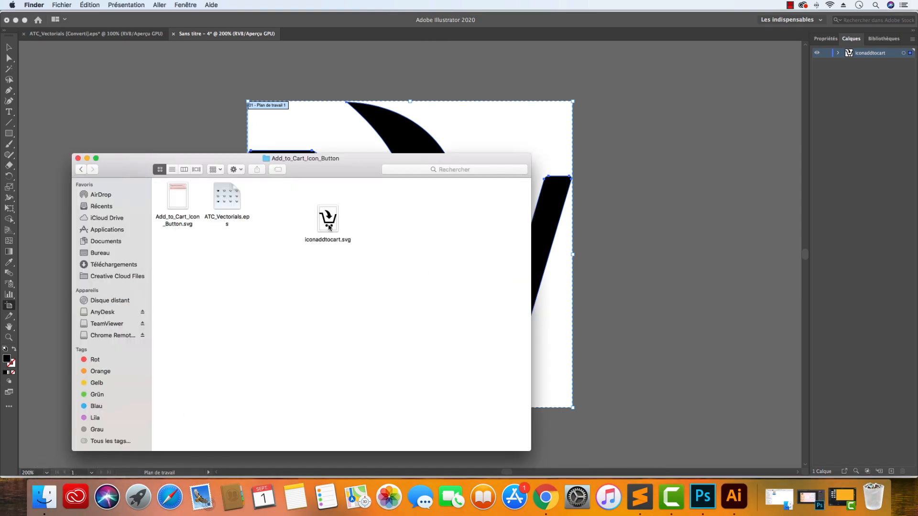
click(329, 228)
right_click(329, 227)
mouse_move(347, 238)
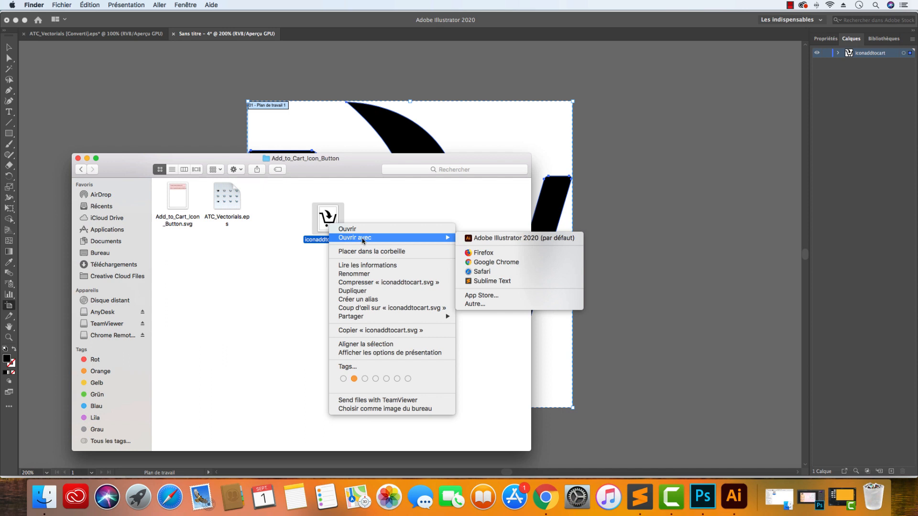
click(511, 282)
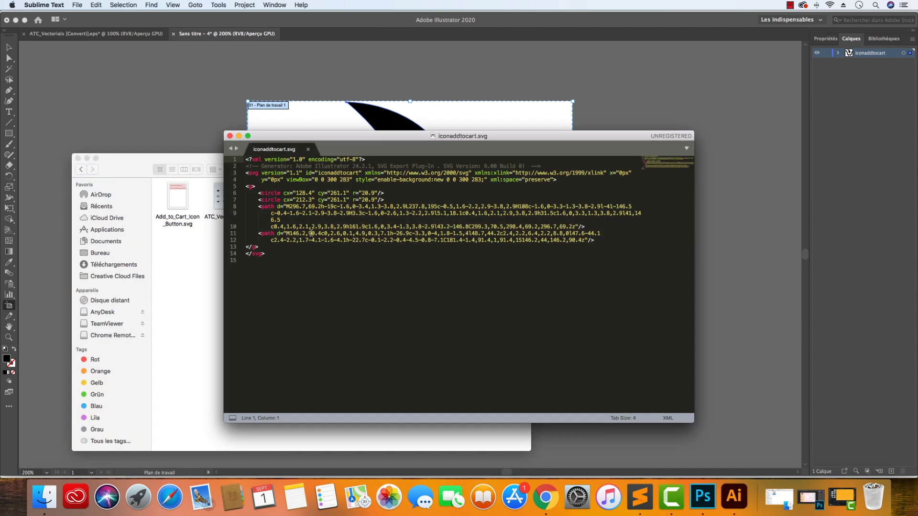
- Bring up the Model_Add_to_Cart_Button_FR_MVP.svg window in Sublime Text and close that file
right_click(642, 502)
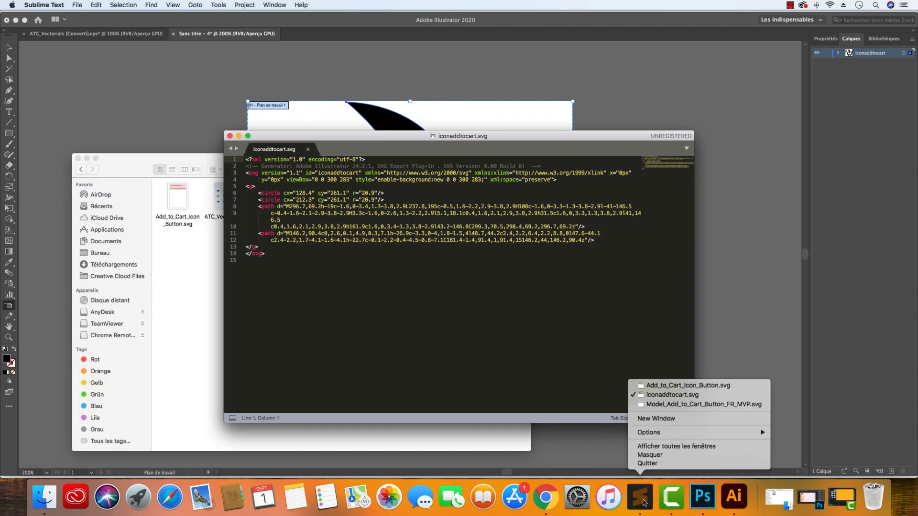
click(676, 405)
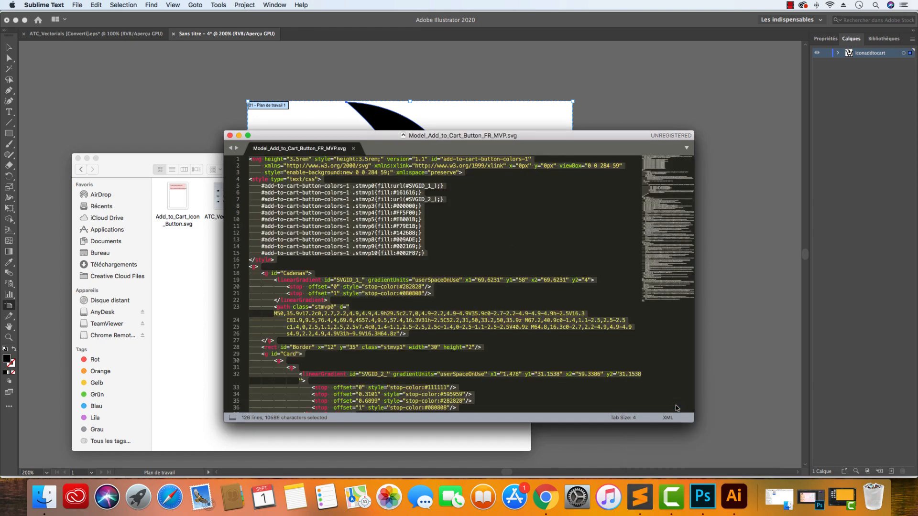
click(354, 151)
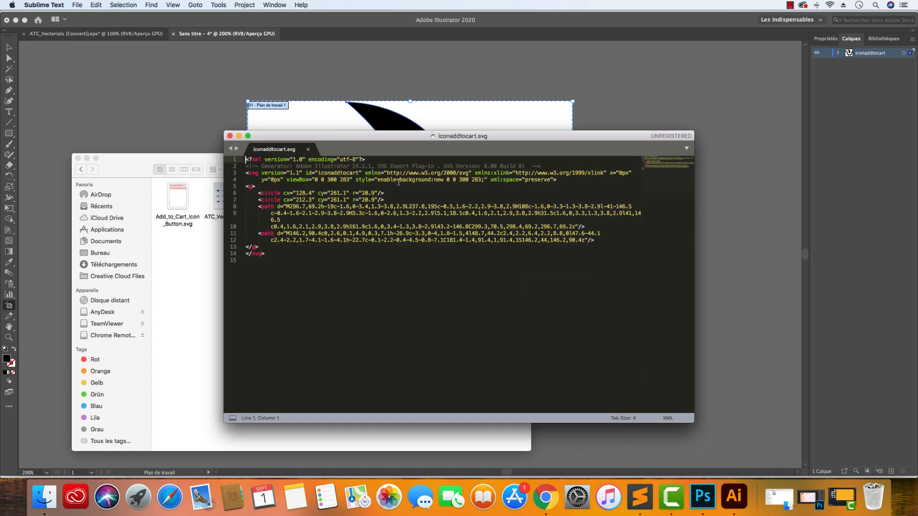
- Bring up the Add_to_Cart_Icon_Button.svg window, move it aside, and merge iconaddtocart.svg into it as a second tab
right_click(643, 492)
click(666, 396)
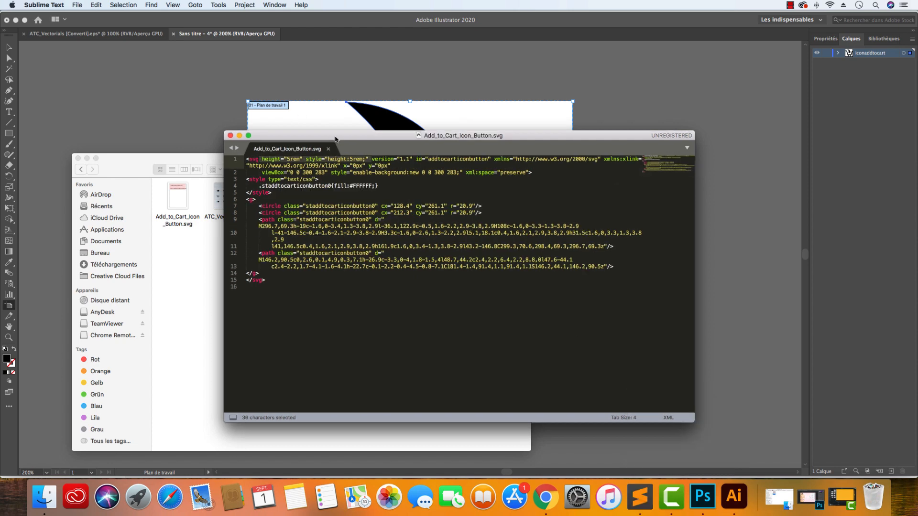
click(635, 159)
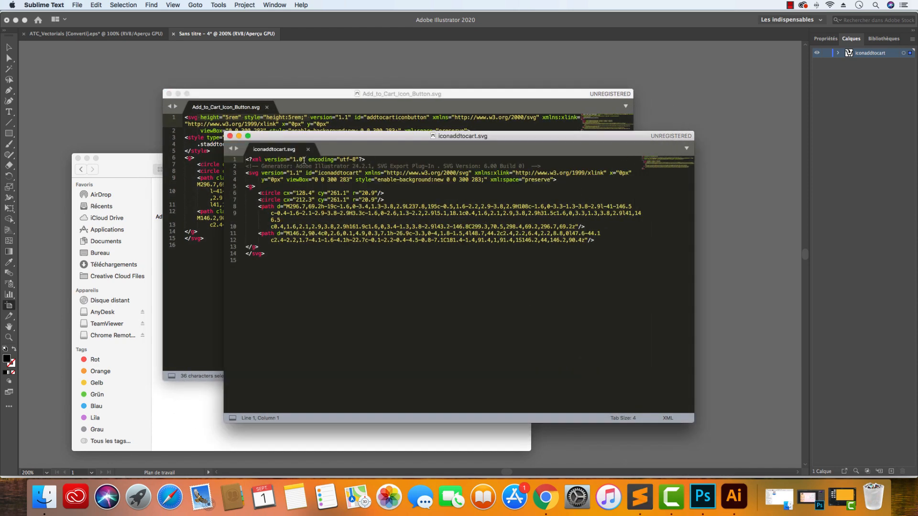
drag(271, 150, 287, 108)
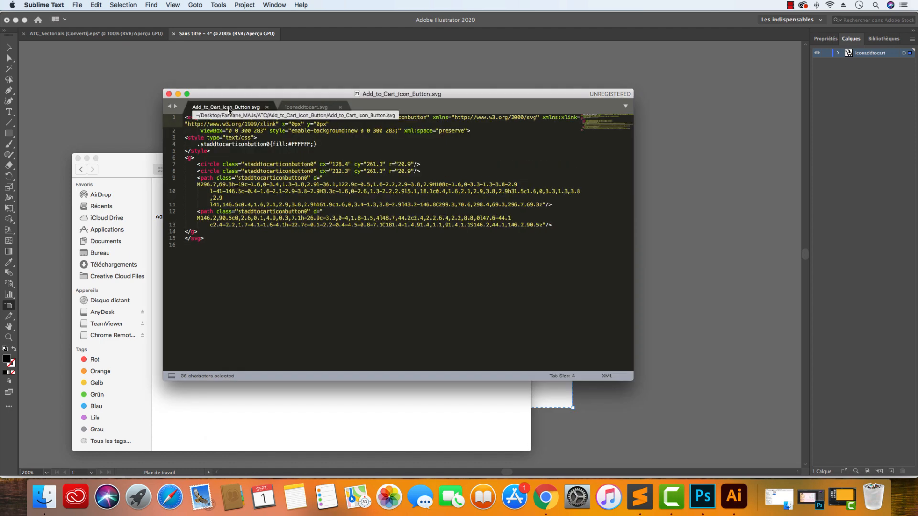
- Remove the XML declaration and the Adobe Illustrator generator comment from the start of iconaddtocart.svg
click(310, 108)
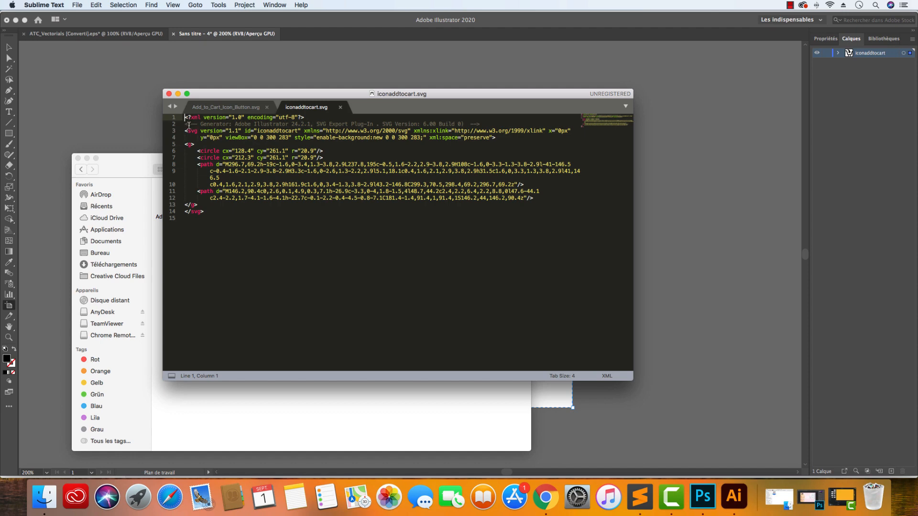
drag(478, 126, 167, 112)
key(Return)
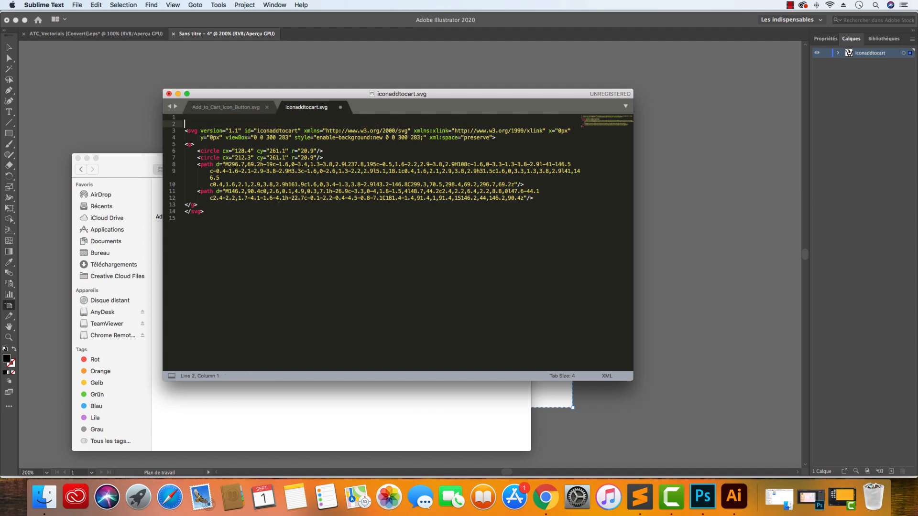
- Remove the empty lines above the opening svg tag in iconaddtocart.svg
key(BackSpace)
key(BackSpace)
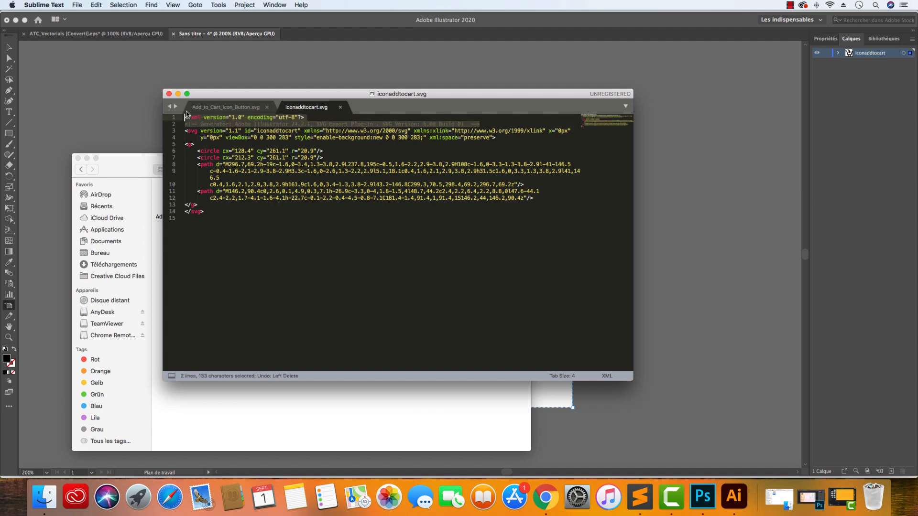
key(super+z)
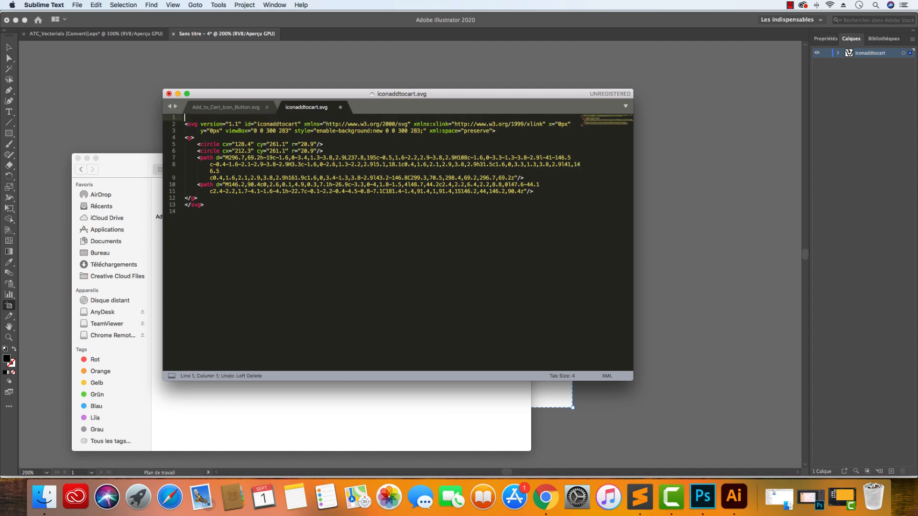
key(Delete)
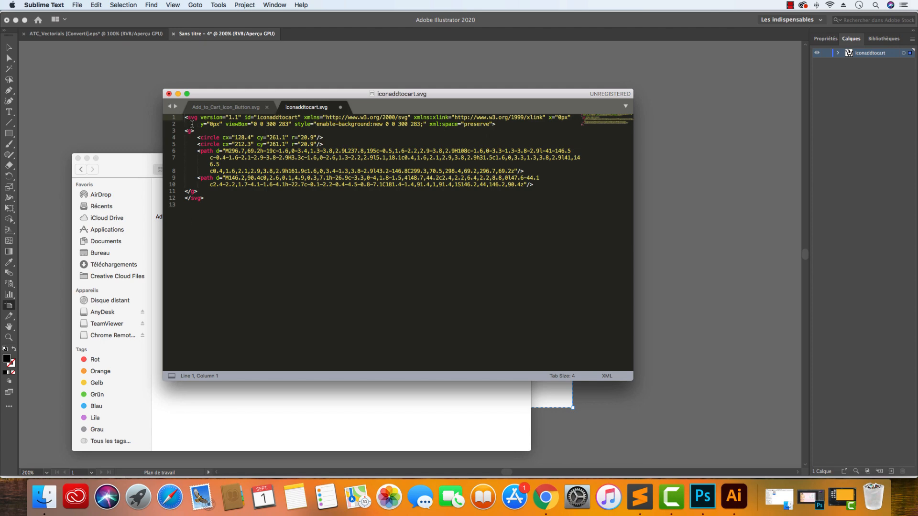
- Try shortening the style rule's class name to st0 in Add_to_Cart_Icon_Button.svg, and undo the edit
key(super+alt+Left)
click(209, 145)
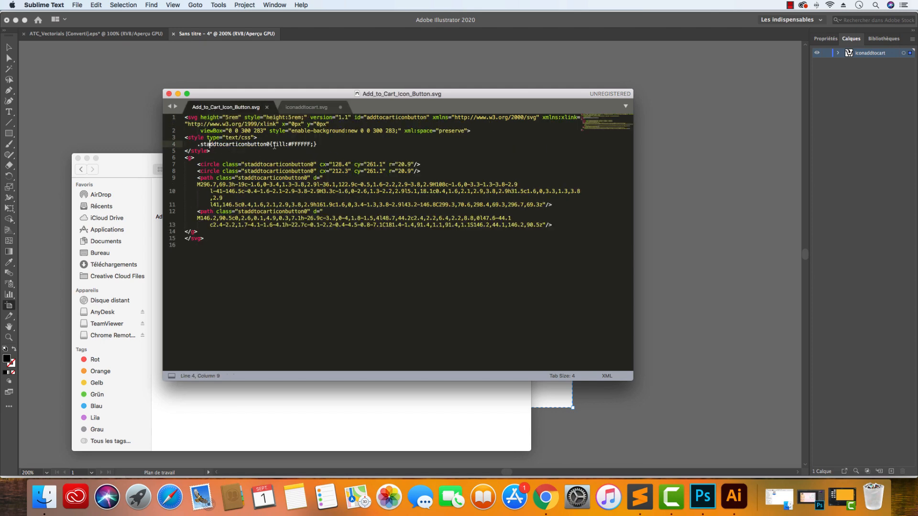
drag(265, 144, 201, 144)
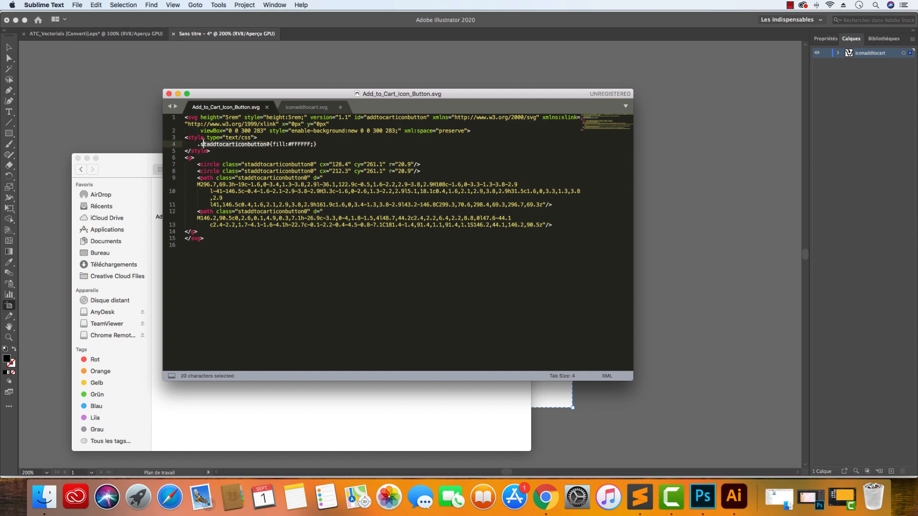
text(t)
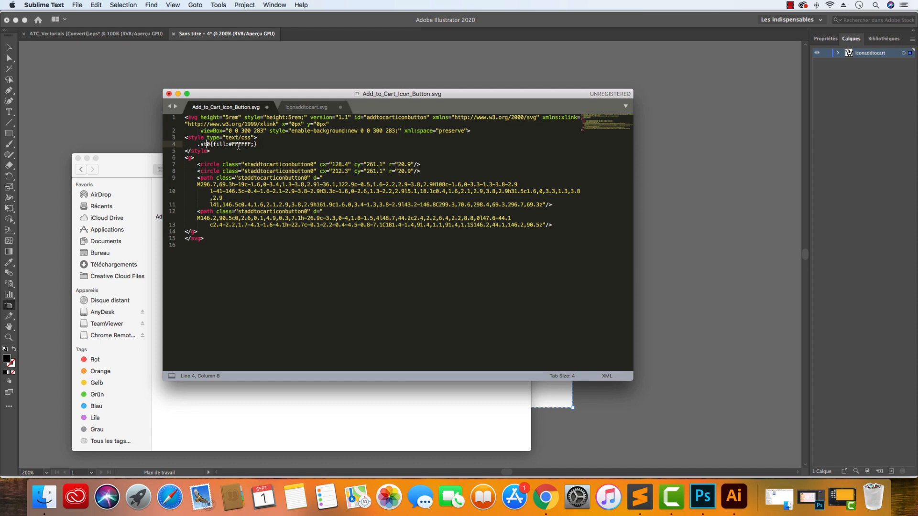
drag(245, 165, 314, 165)
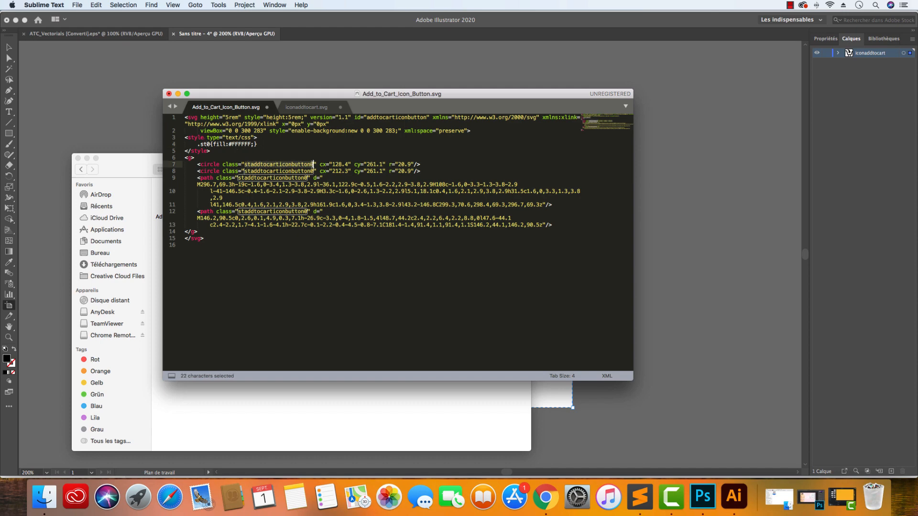
click(223, 155)
key(super+z)
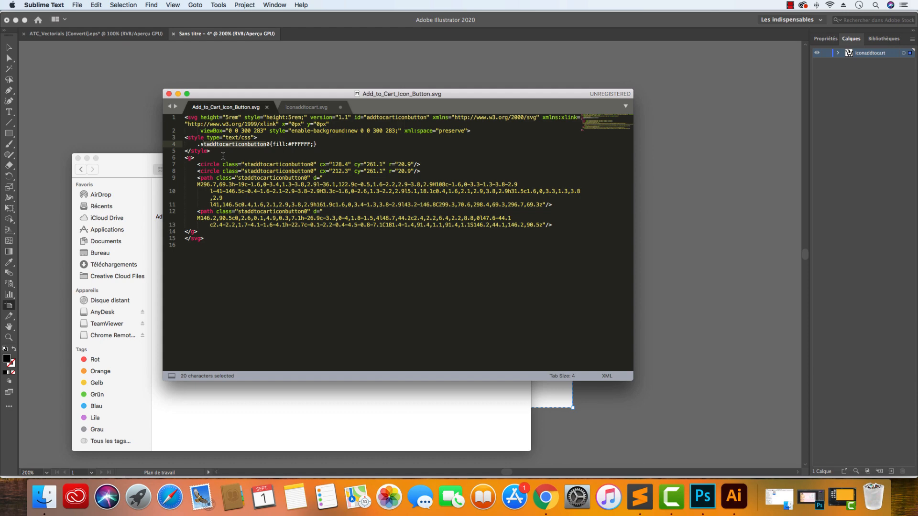
click(213, 151)
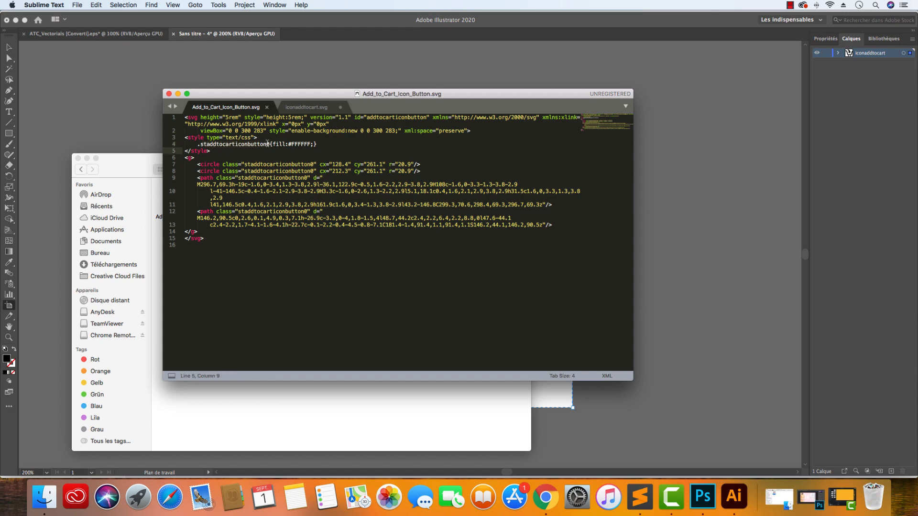
- Copy the class name staddtocarticonbutton0 from the style rule and select the matching class name in the first circle
click(269, 144)
drag(269, 144, 200, 144)
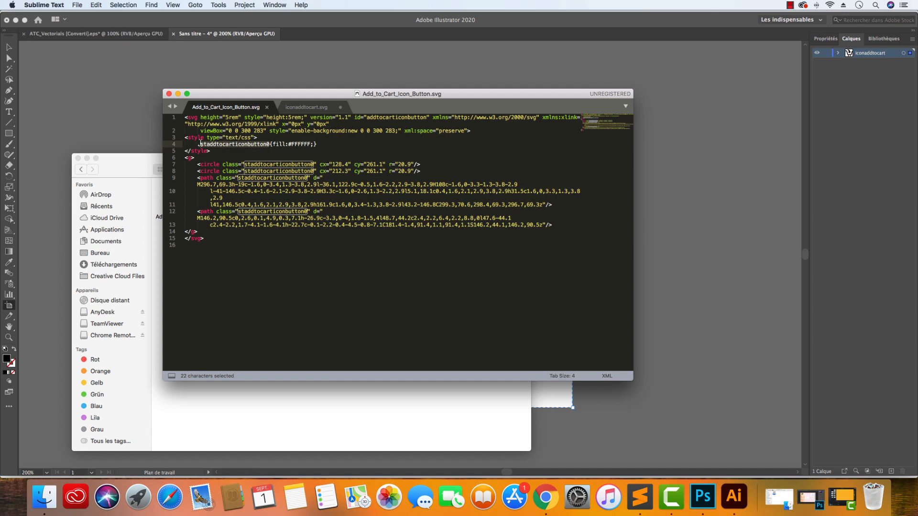
right_click(203, 144)
click(226, 162)
click(206, 144)
drag(315, 164, 246, 163)
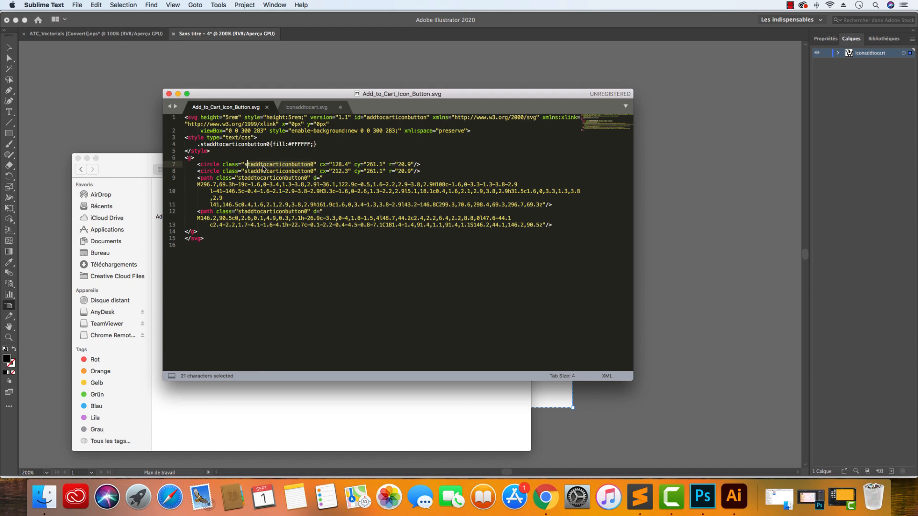
- Review the iconaddtocart.svg code, the cart artwork in Illustrator and the exported file in Finder, and return to Sublime Text
click(309, 107)
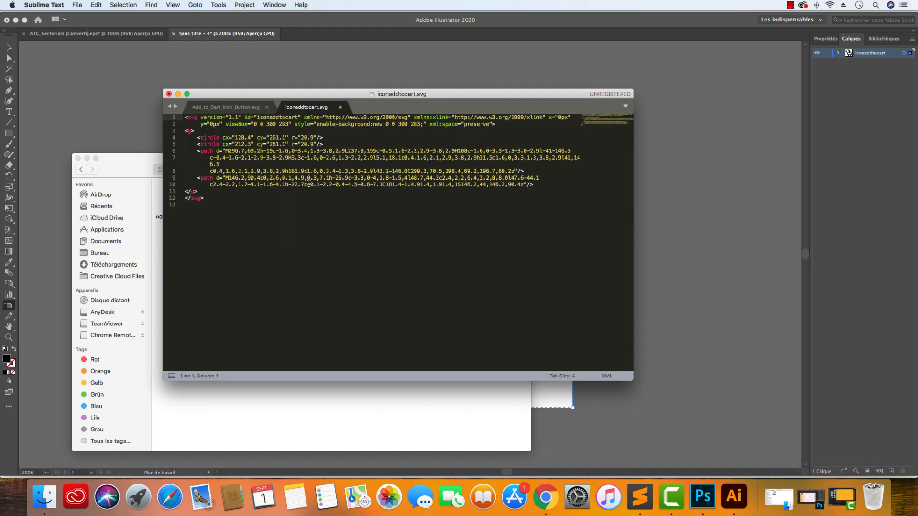
click(734, 497)
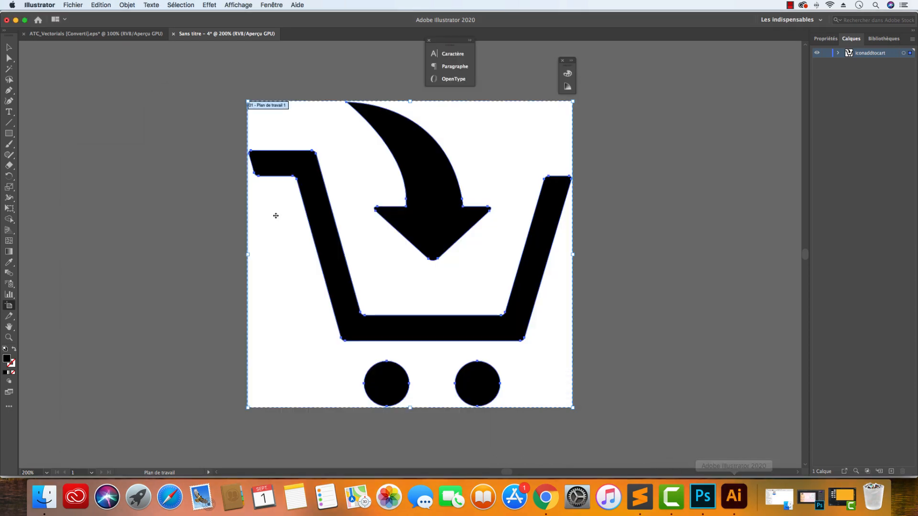
click(45, 497)
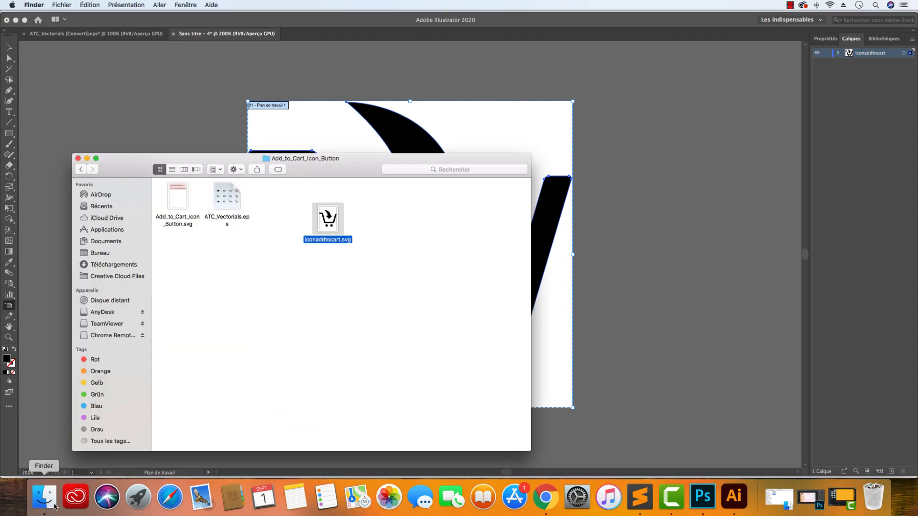
click(648, 506)
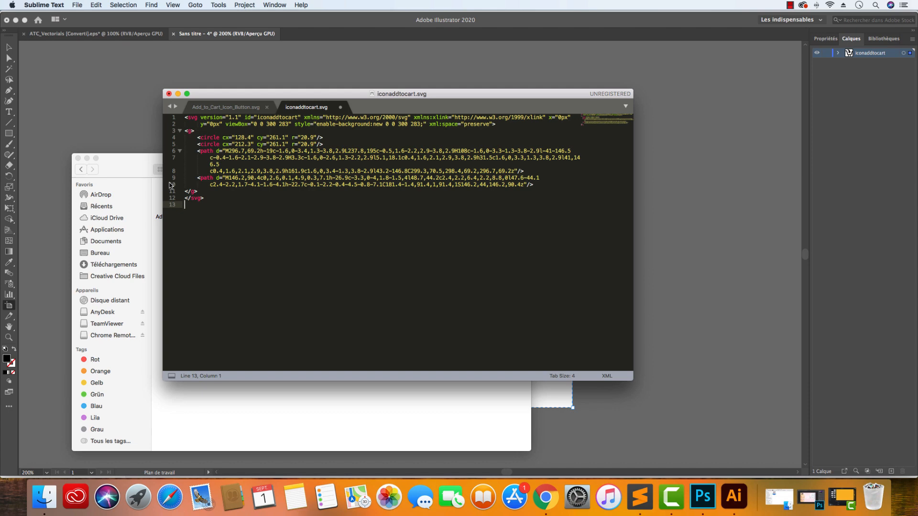
- Select height="5rem" style="height:5rem;" in the opening svg tag of Add_to_Cart_Icon_Button.svg for copying
click(202, 108)
drag(312, 118, 194, 117)
right_click(198, 117)
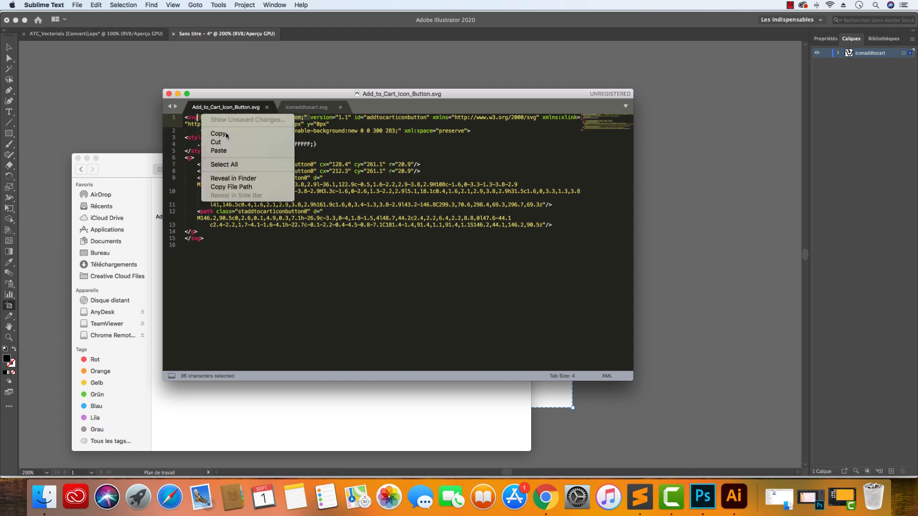
click(212, 127)
- Switch to Finder and open Add_to_Cart_Icon_Button.svg with Sublime Text
click(50, 494)
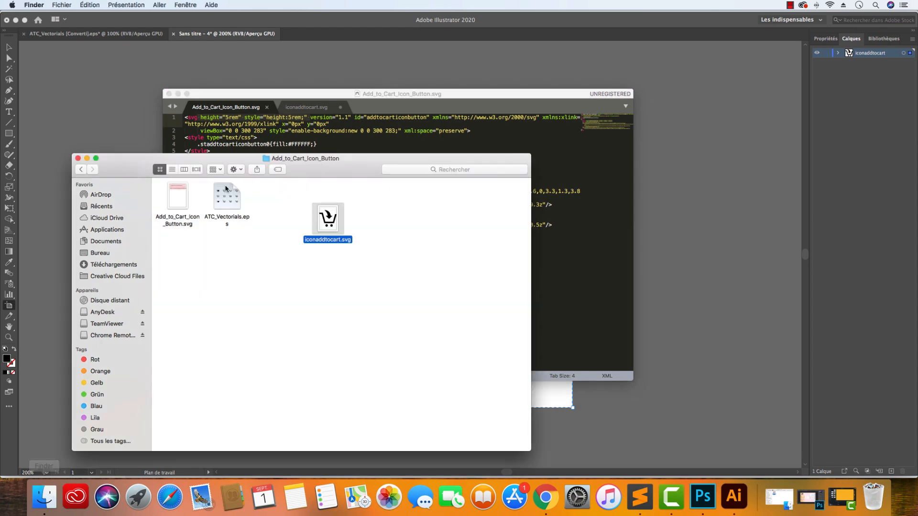
right_click(189, 204)
click(181, 201)
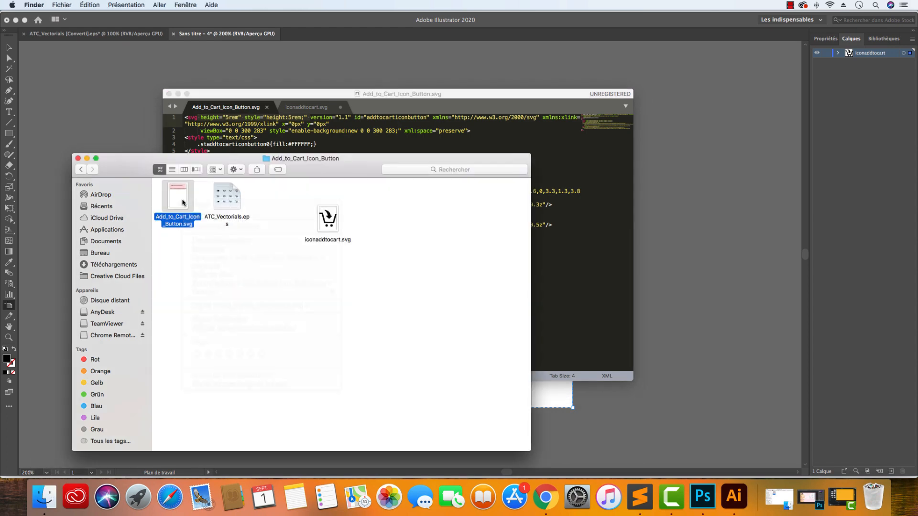
right_click(184, 199)
mouse_move(253, 218)
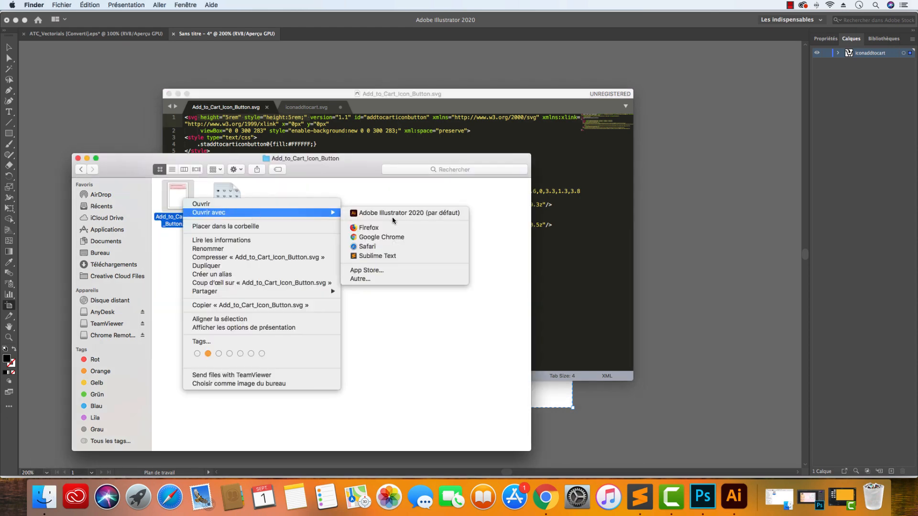
click(397, 256)
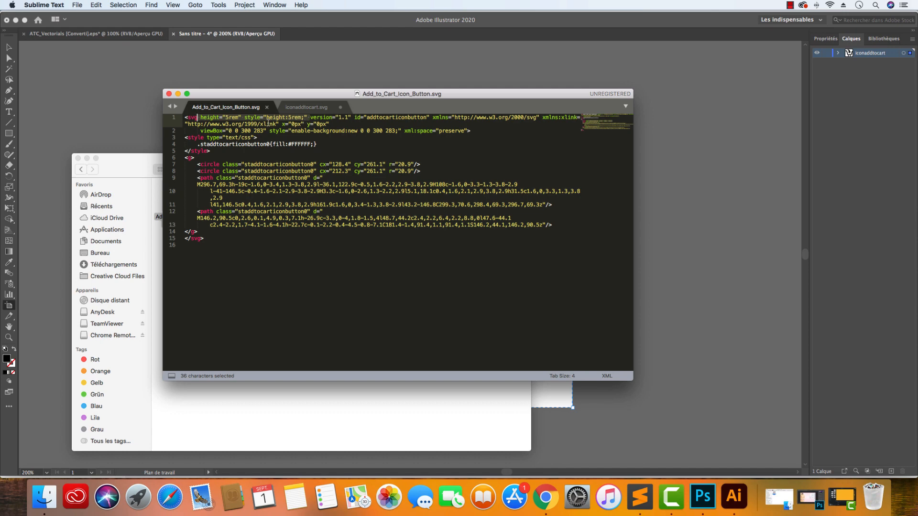
- Copy the selected 5rem height and style attributes into the opening svg tag of iconaddtocart.svg, before version, and remove the extra space
right_click(268, 122)
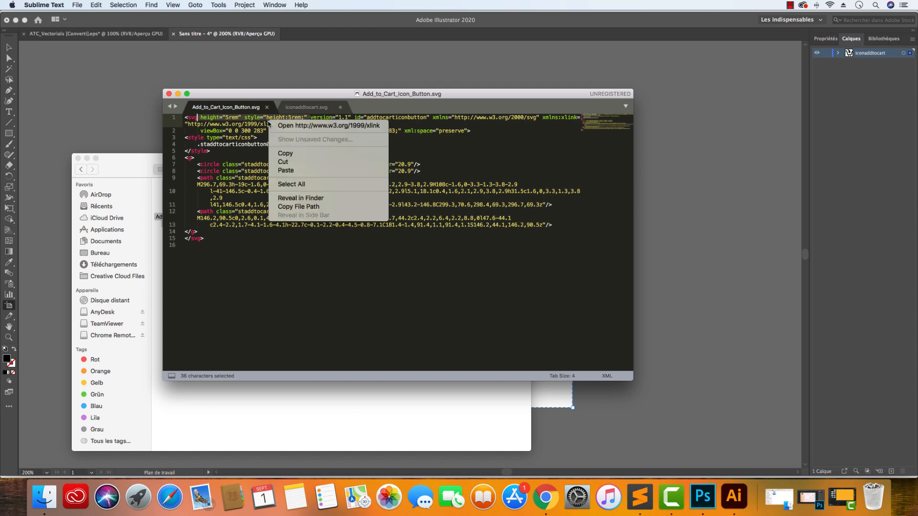
click(283, 153)
click(298, 106)
click(197, 117)
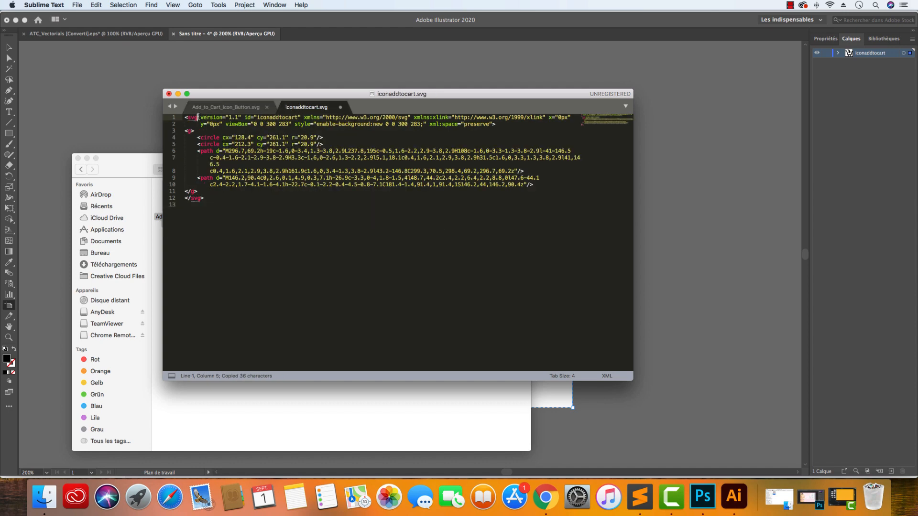
key(super+v)
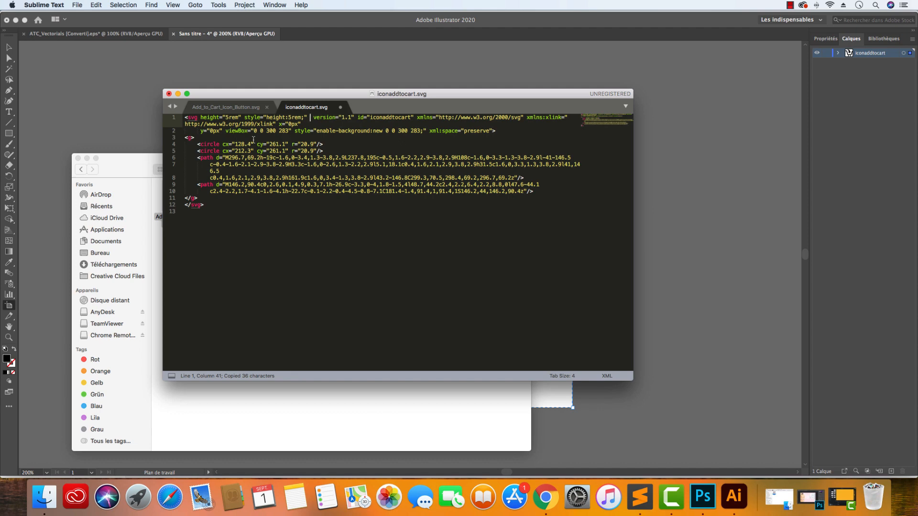
key(BackSpace)
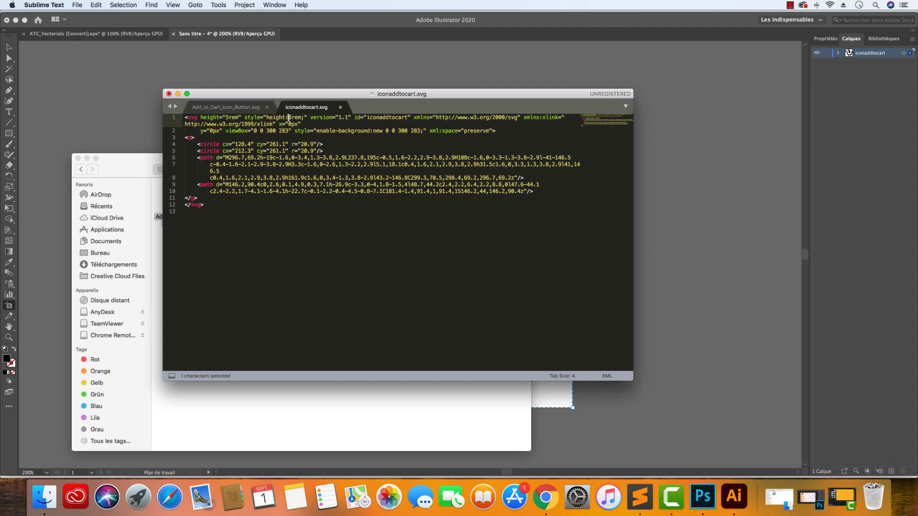
- Copy the entire code of iconaddtocart.svg
key(super+a)
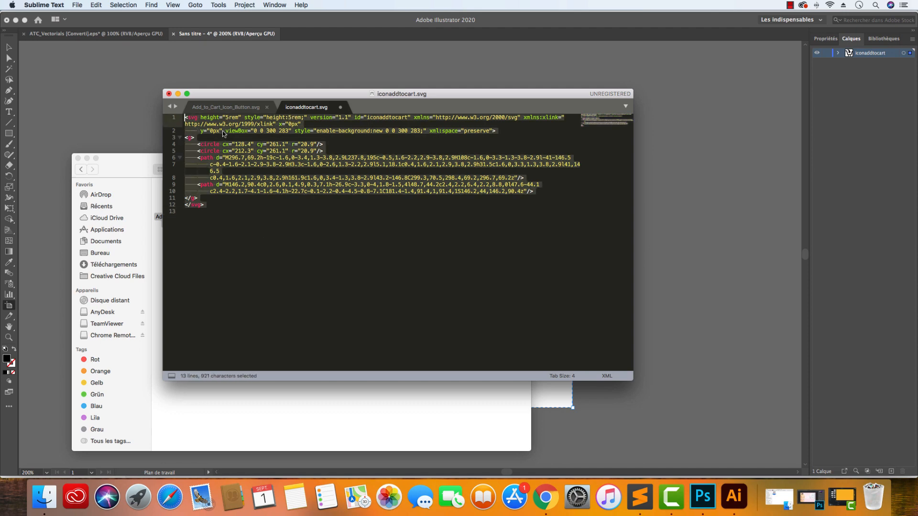
right_click(225, 135)
click(239, 150)
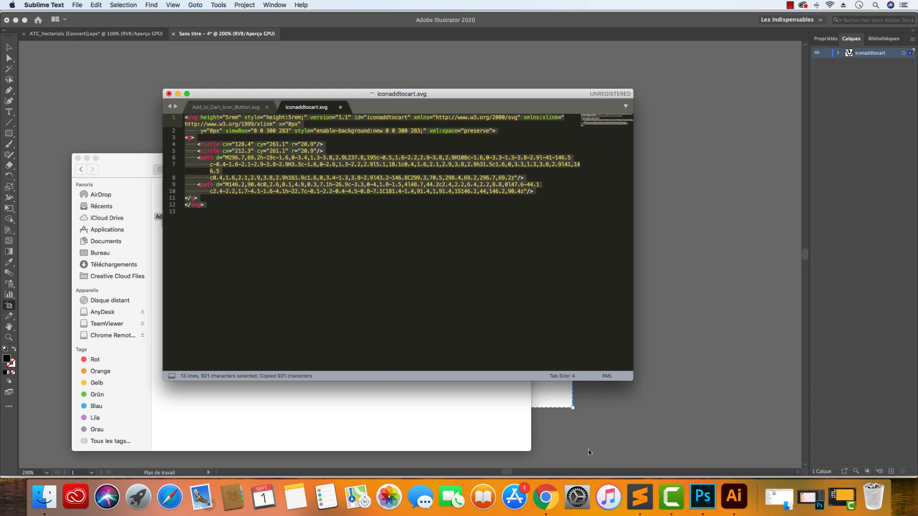
- Switch to Chrome and clear the Add to Cart SVG field in the theme's Product page settings
click(545, 497)
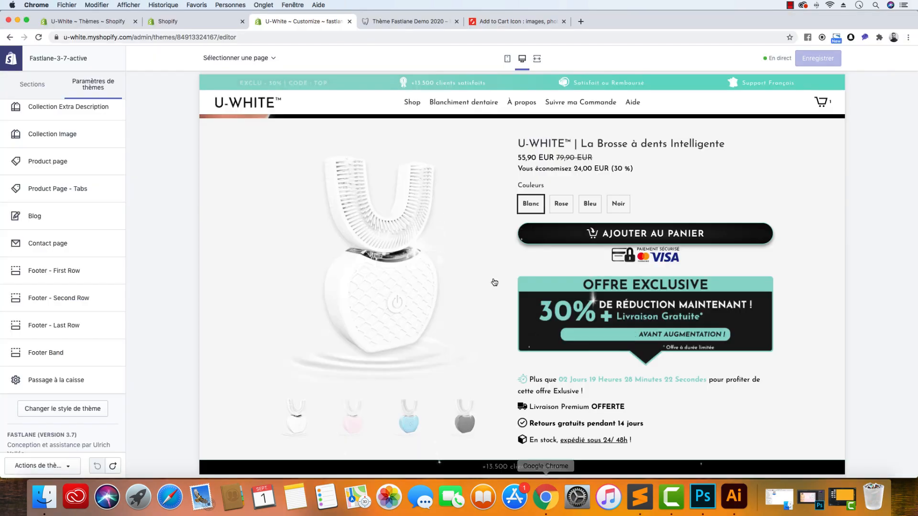
click(68, 170)
scroll(68, 170, down, 20)
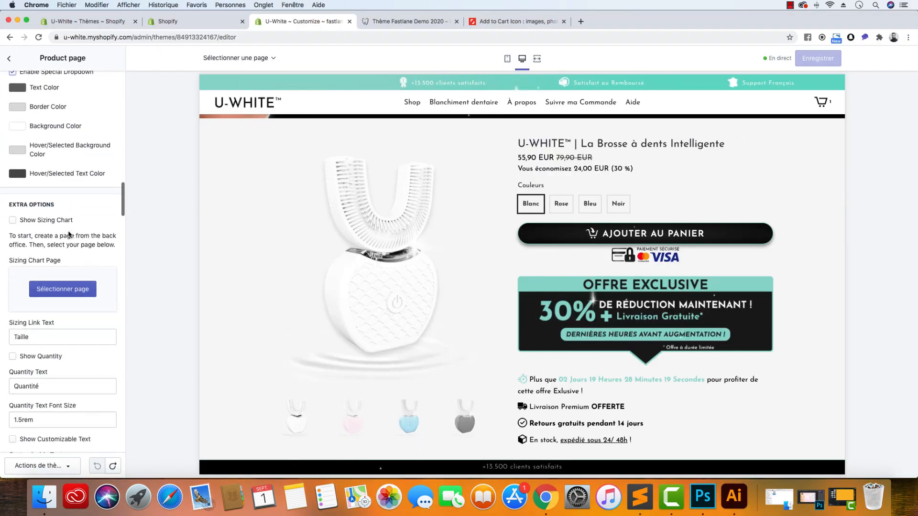
scroll(69, 235, down, 10)
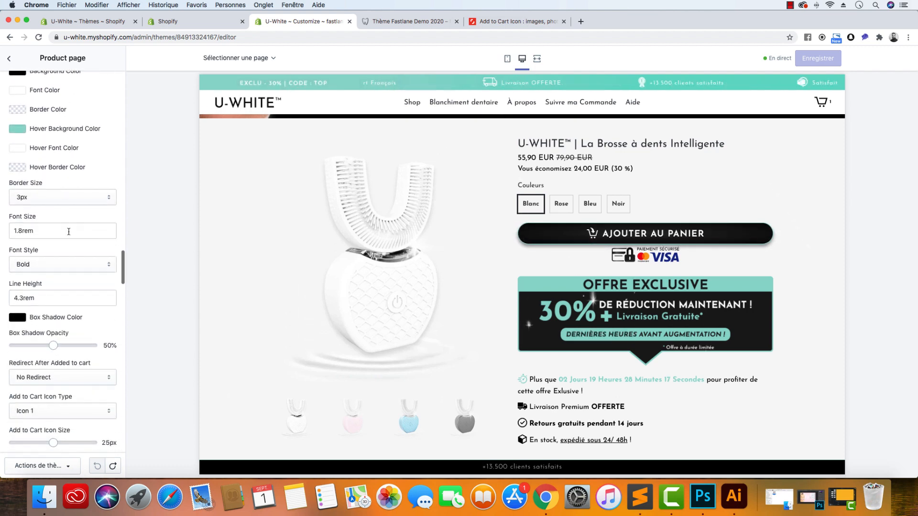
scroll(68, 232, down, 4)
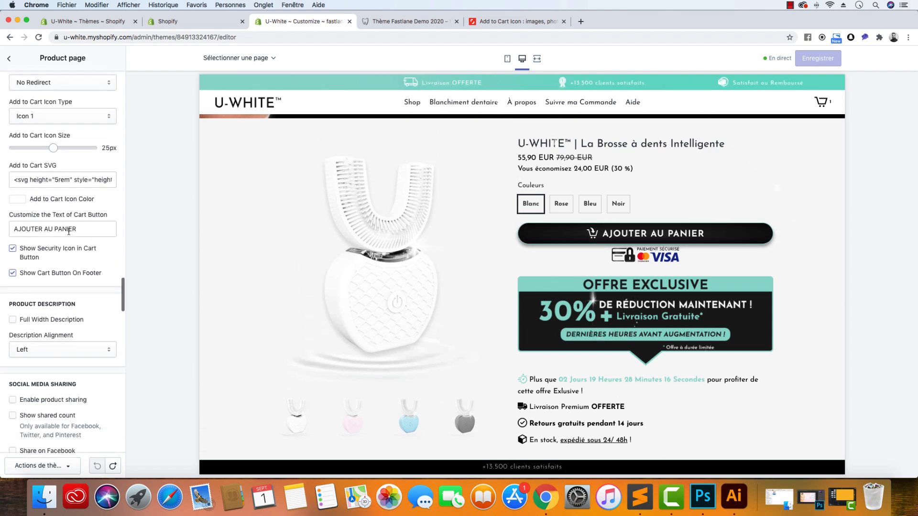
click(46, 164)
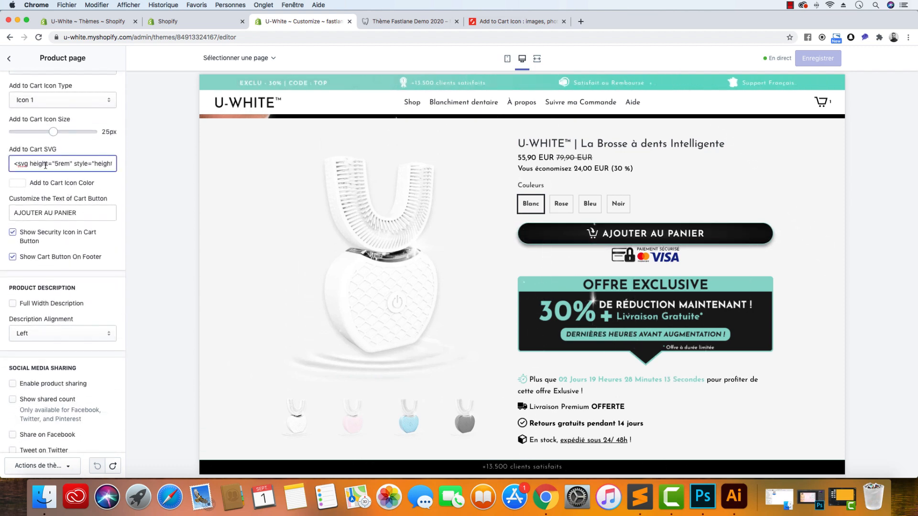
key(super+a)
key(BackSpace)
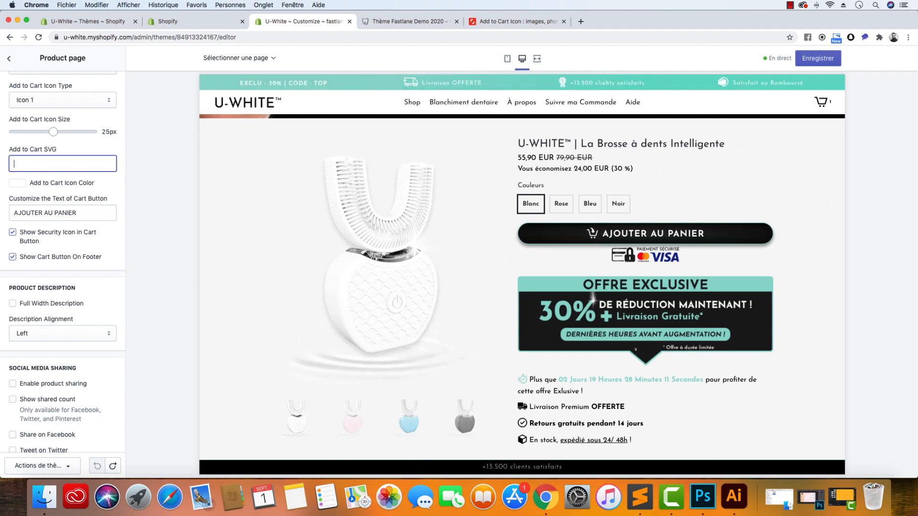
click(228, 183)
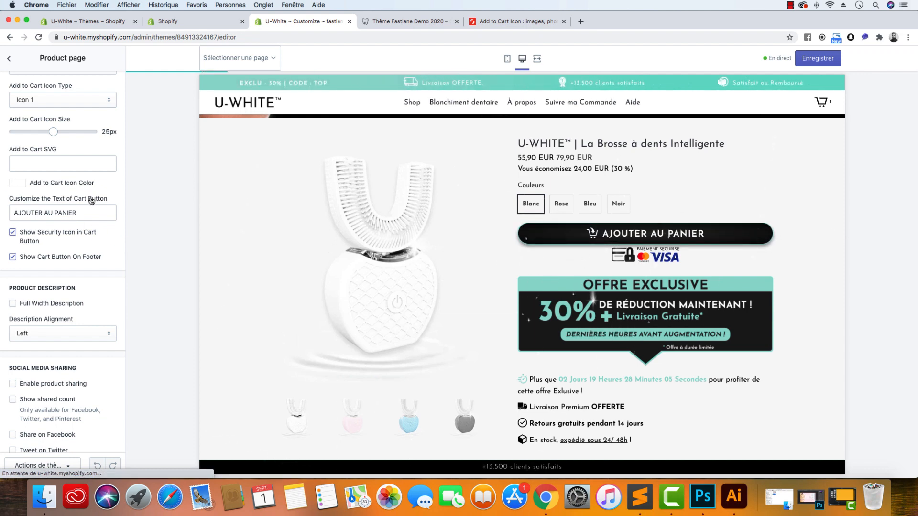
scroll(91, 200, up, 2)
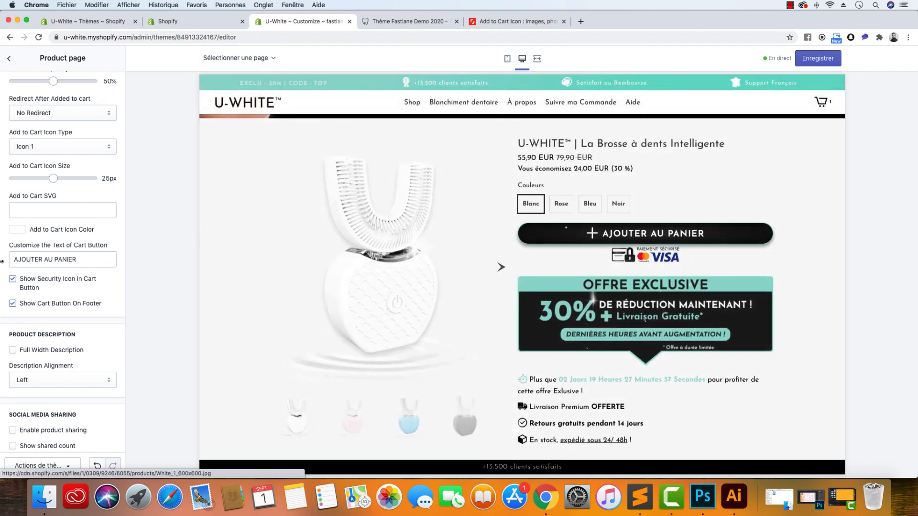
- Copy the entire iconaddtocart.svg code from Sublime Text again and paste it into the Add to Cart SVG field in Chrome
click(639, 497)
right_click(294, 156)
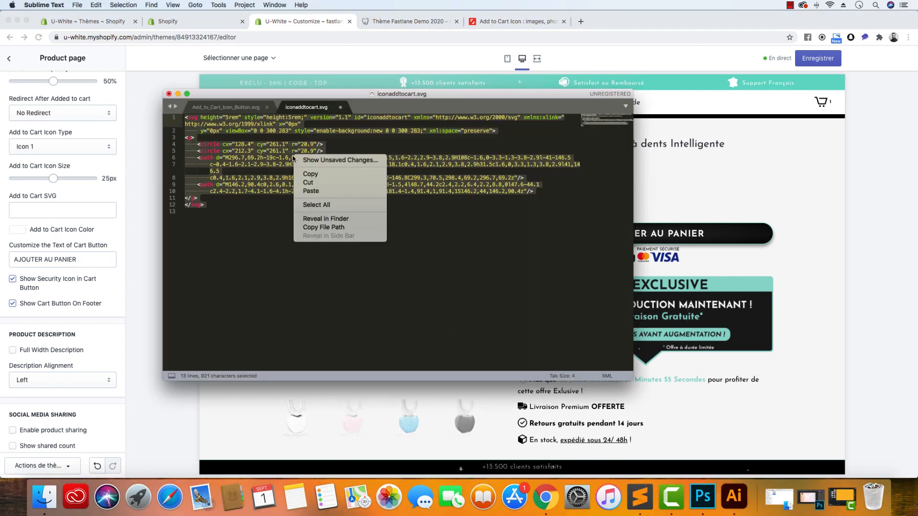
click(316, 174)
key(super+Tab)
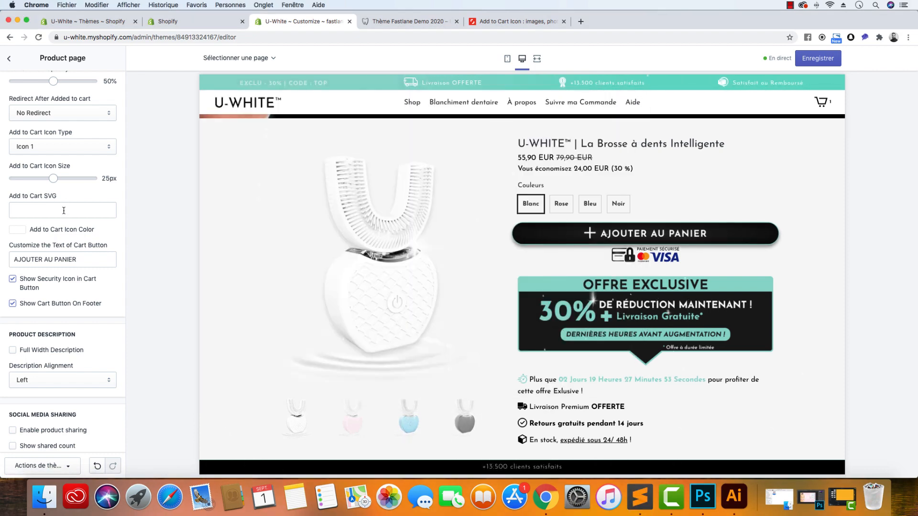
click(63, 211)
key(super+v)
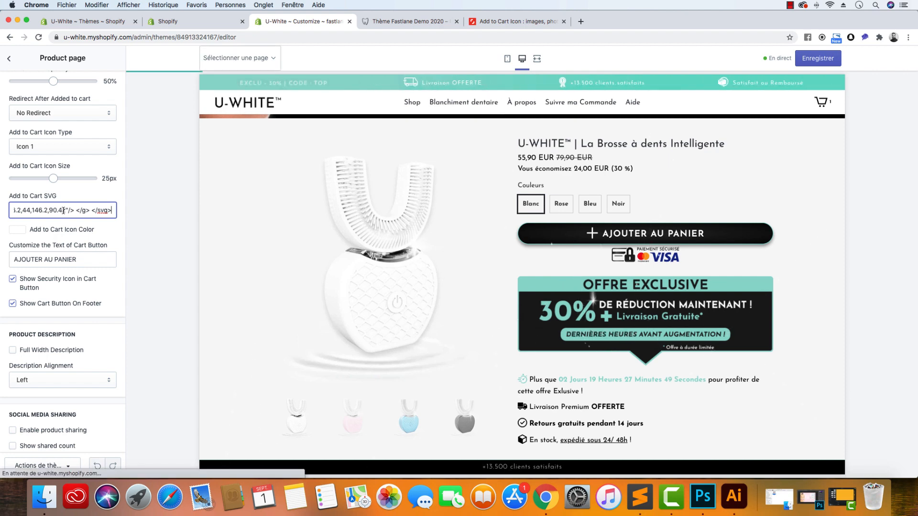
- Check the Add to Cart Icon Color setting and close its colour picker
click(24, 232)
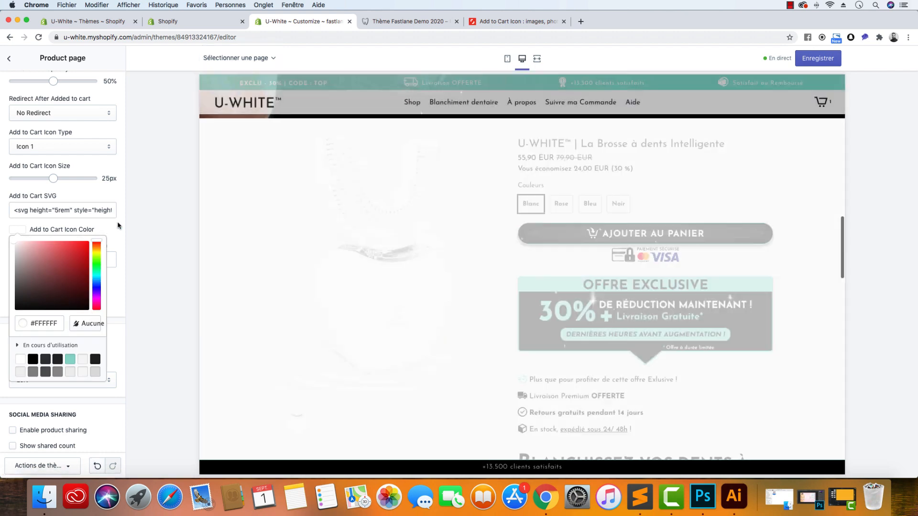
click(331, 377)
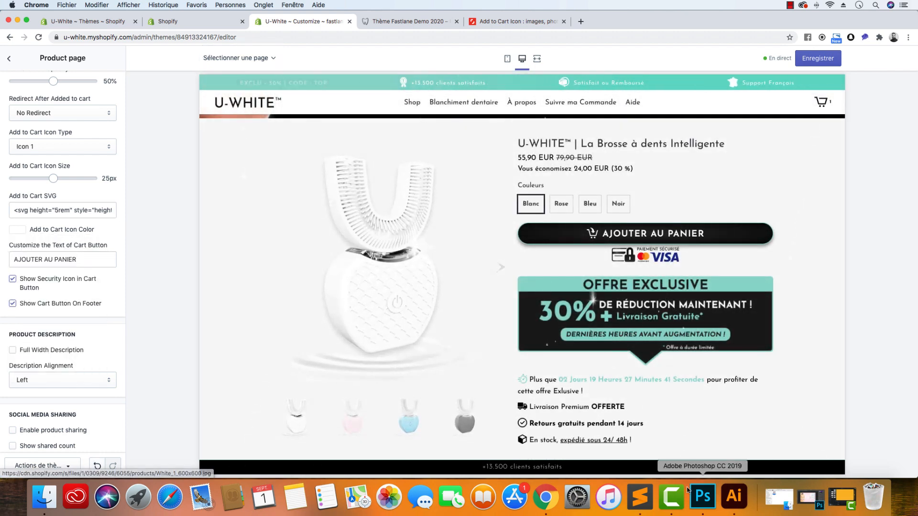
- Review the height and style attributes of iconaddtocart.svg in Sublime Text, and return to Chrome to view and close the store preview's cart drawer
click(640, 497)
click(206, 118)
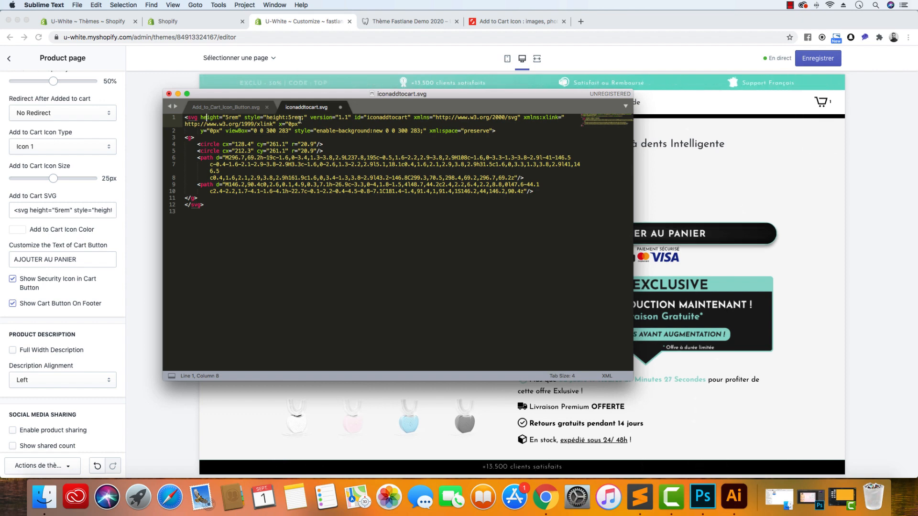
click(829, 152)
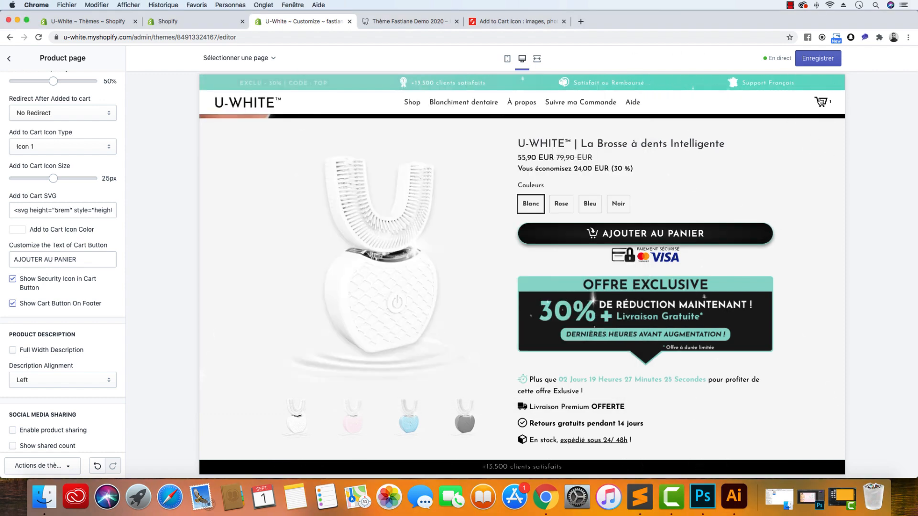
click(827, 106)
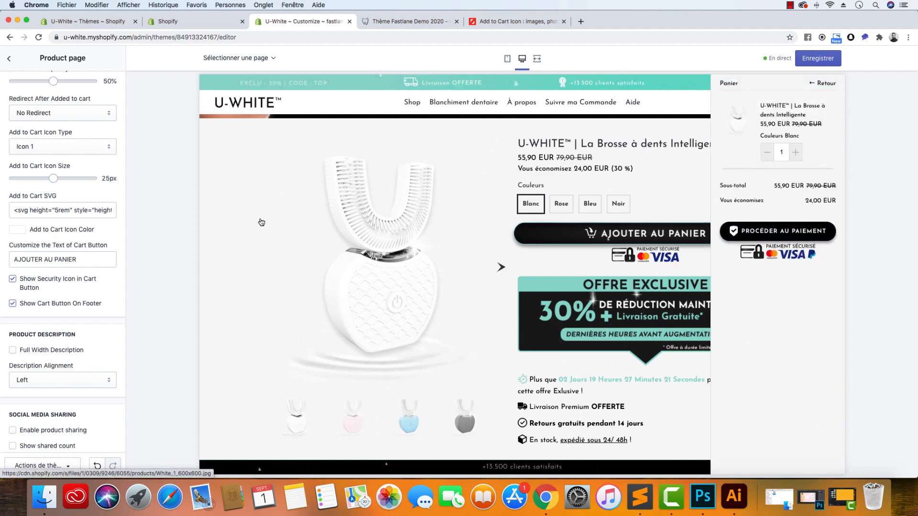
click(662, 198)
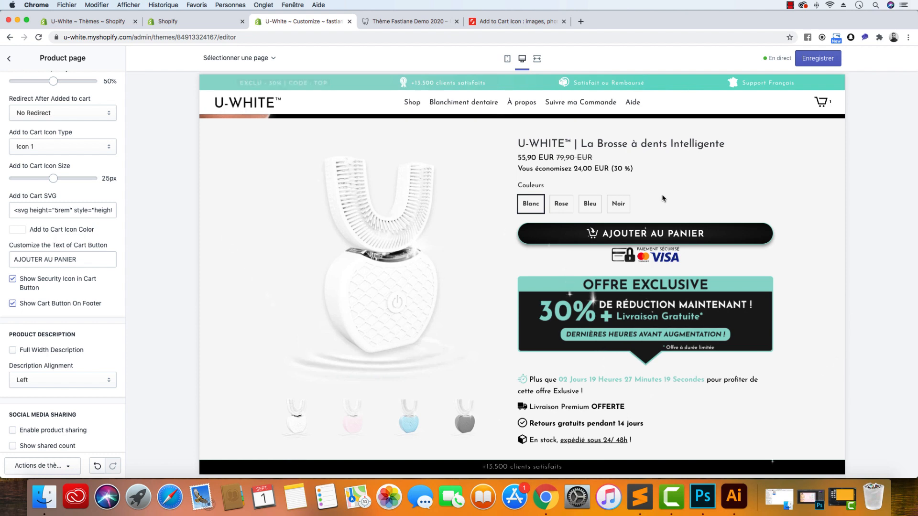